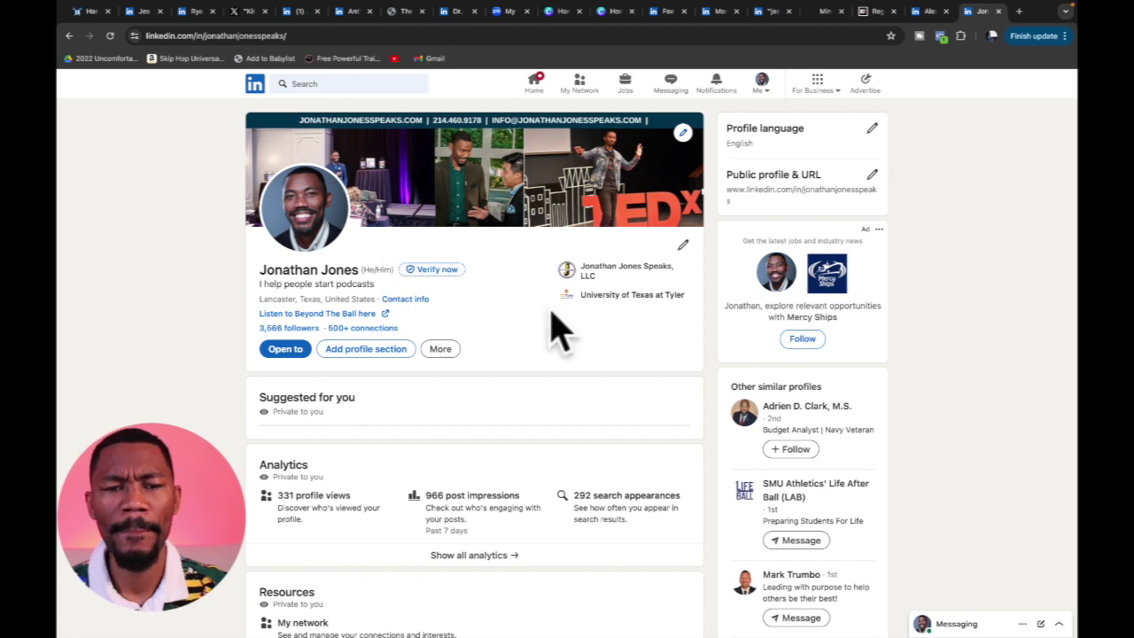
Step: Start adding a new position to the profile's Experience section
scroll(558, 330, "down", 1)
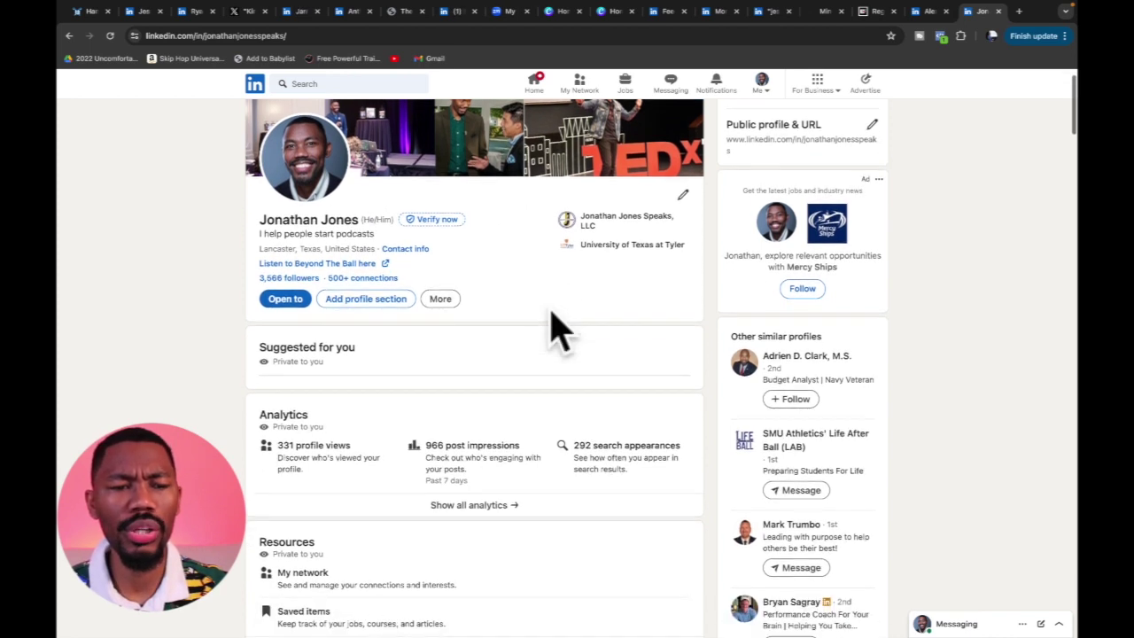
scroll(558, 330, "down", 5)
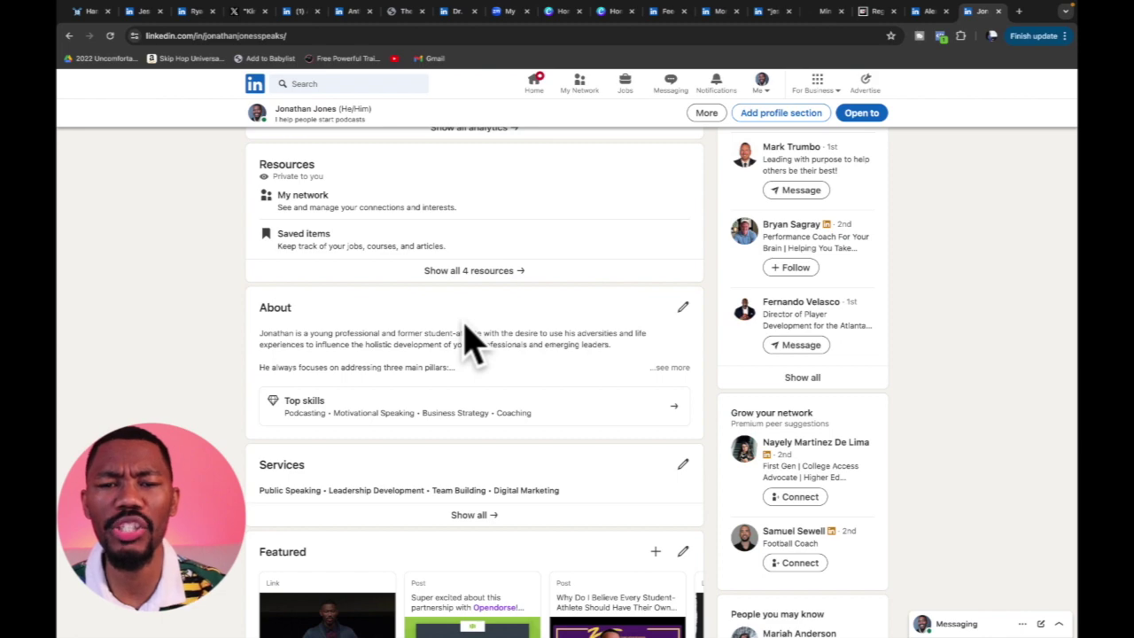
scroll(469, 341, "down", 2)
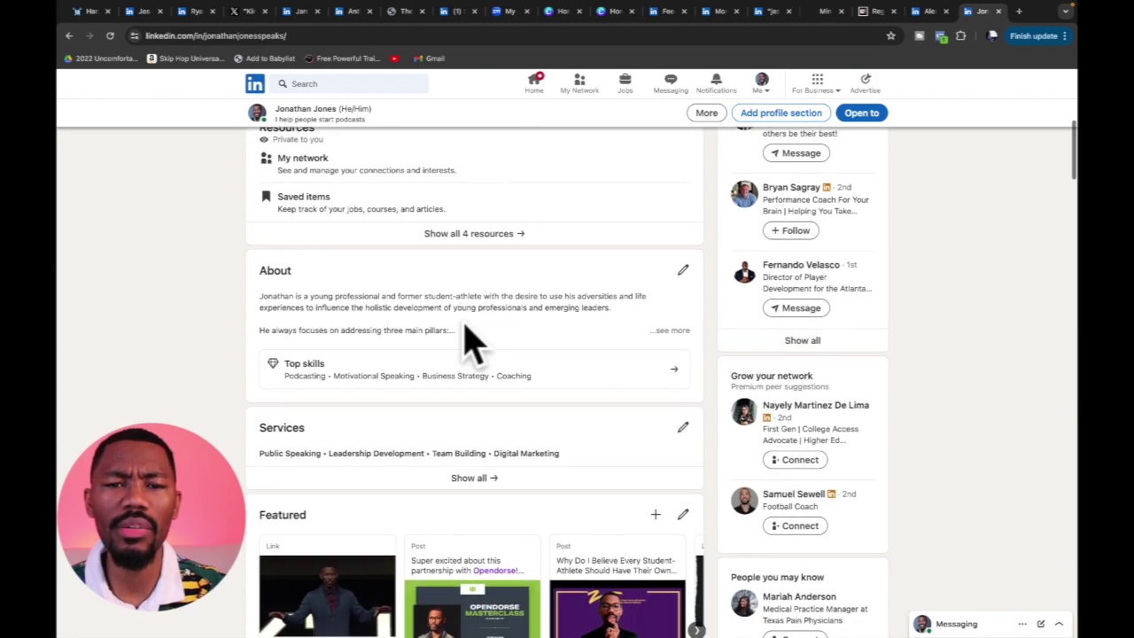
scroll(468, 341, "down", 4)
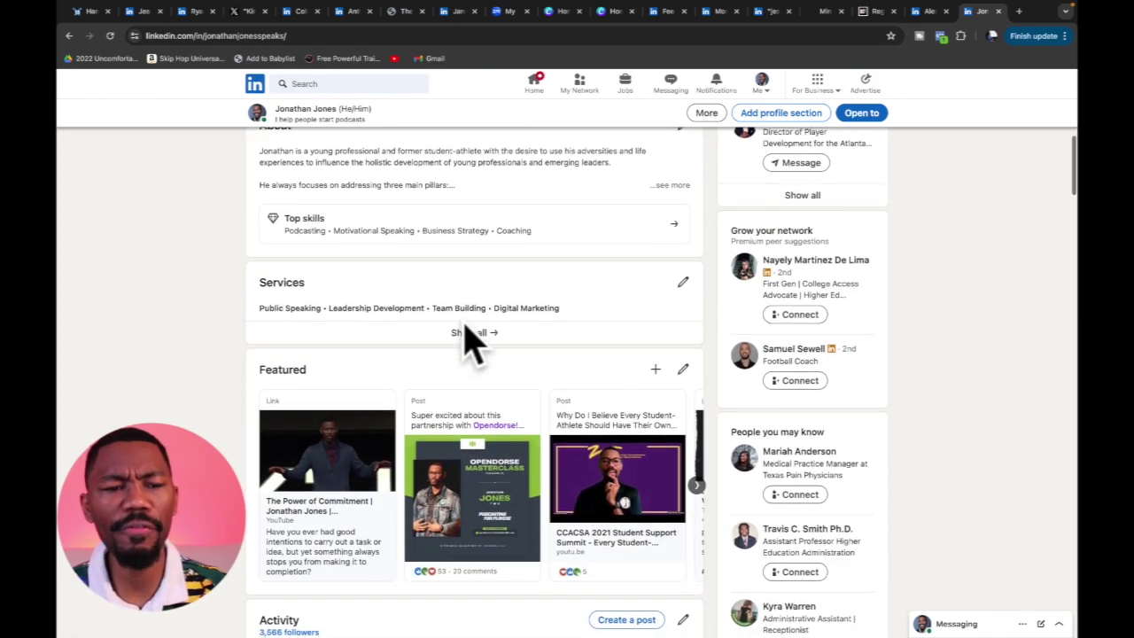
scroll(466, 328, "down", 5)
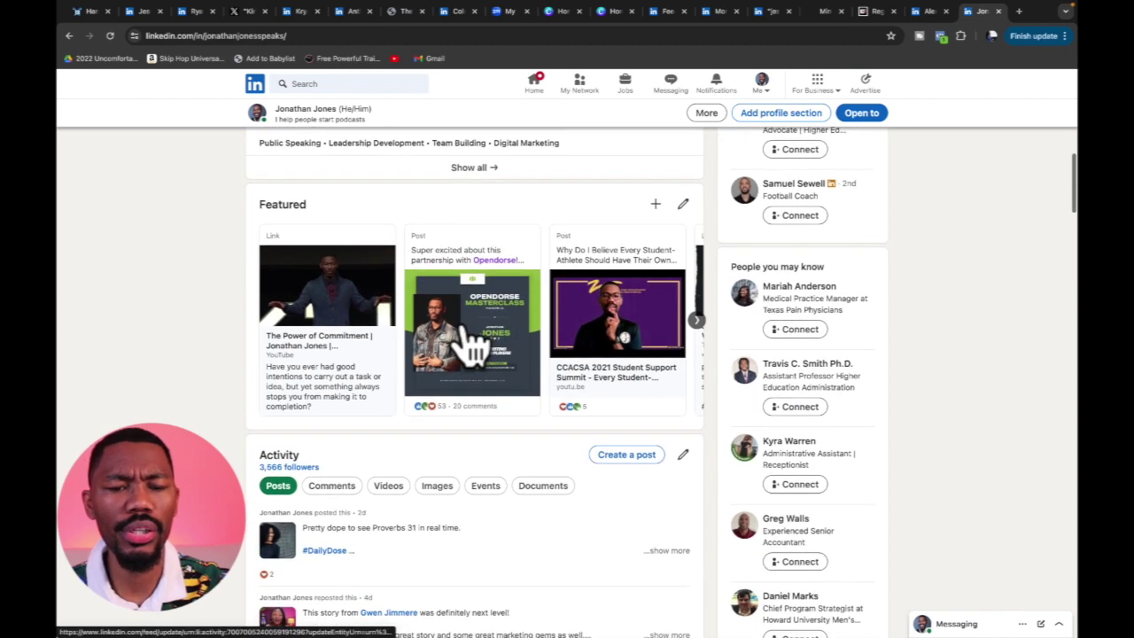
scroll(470, 341, "down", 12)
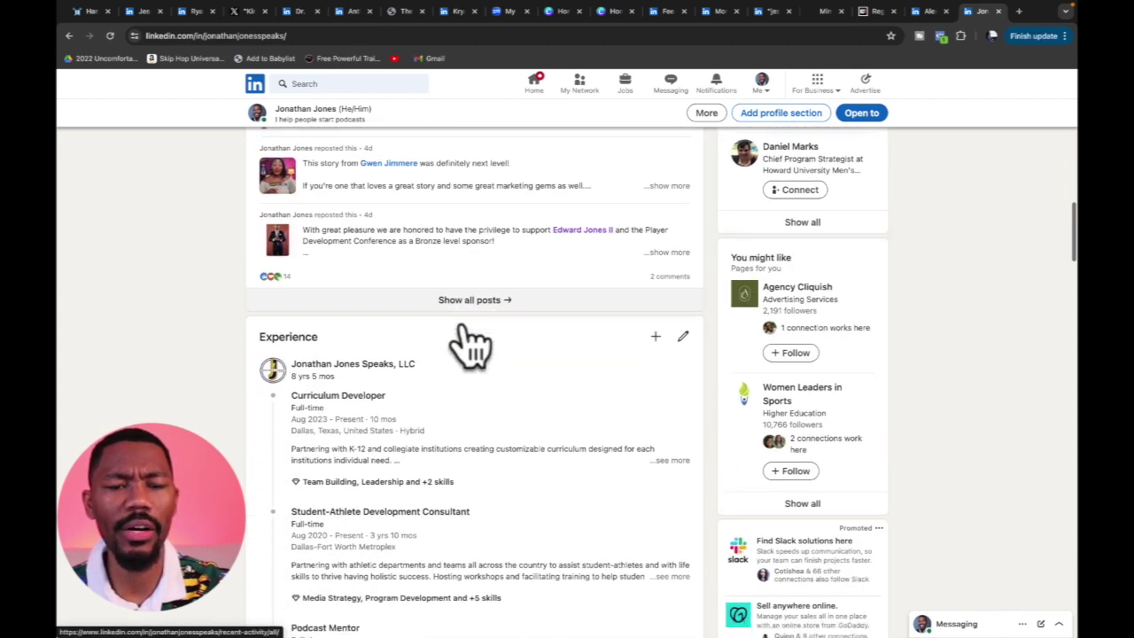
scroll(469, 341, "down", 2)
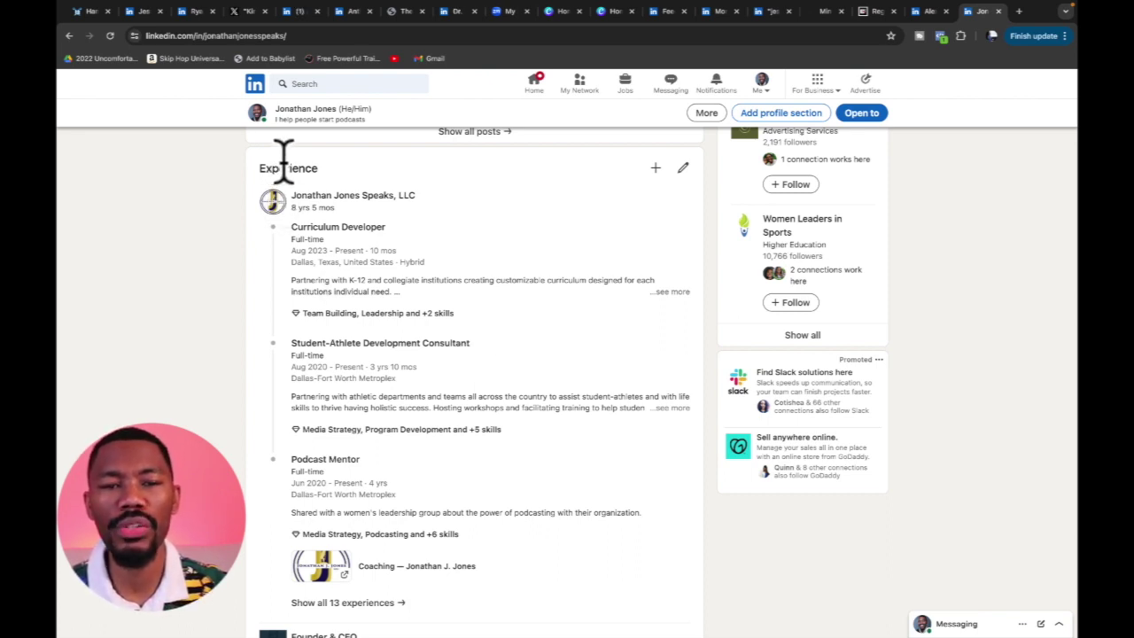
left_click(655, 168)
left_click(655, 168)
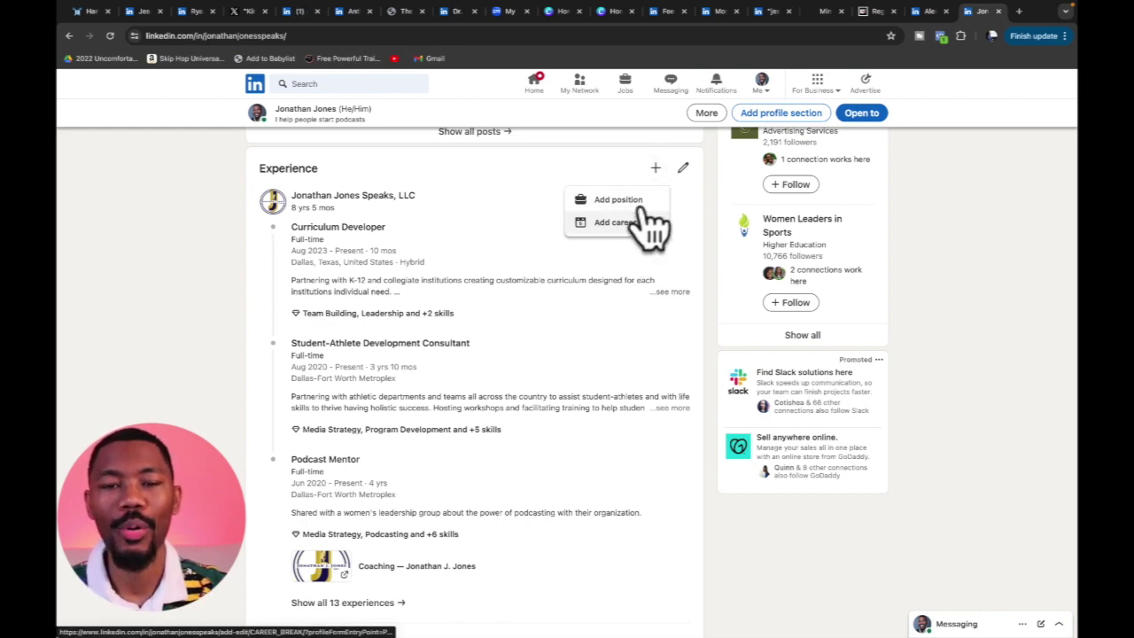
left_click(639, 204)
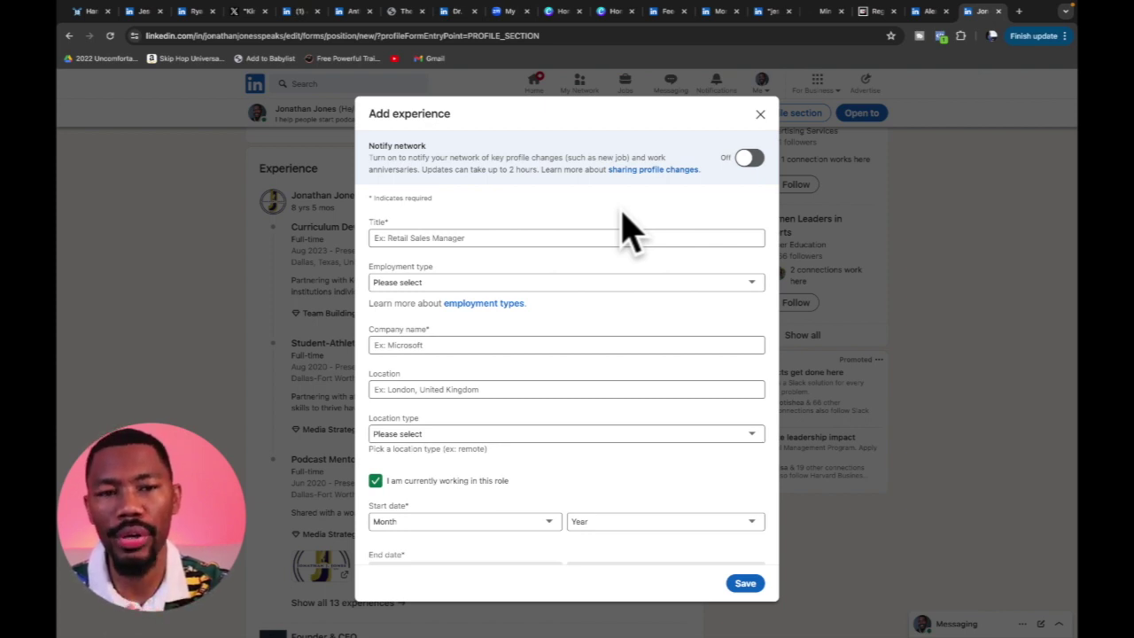
Step: Enter "Facilitator of Books without Borders" as the position's title and set its employment type to Seasonal
left_click(484, 239)
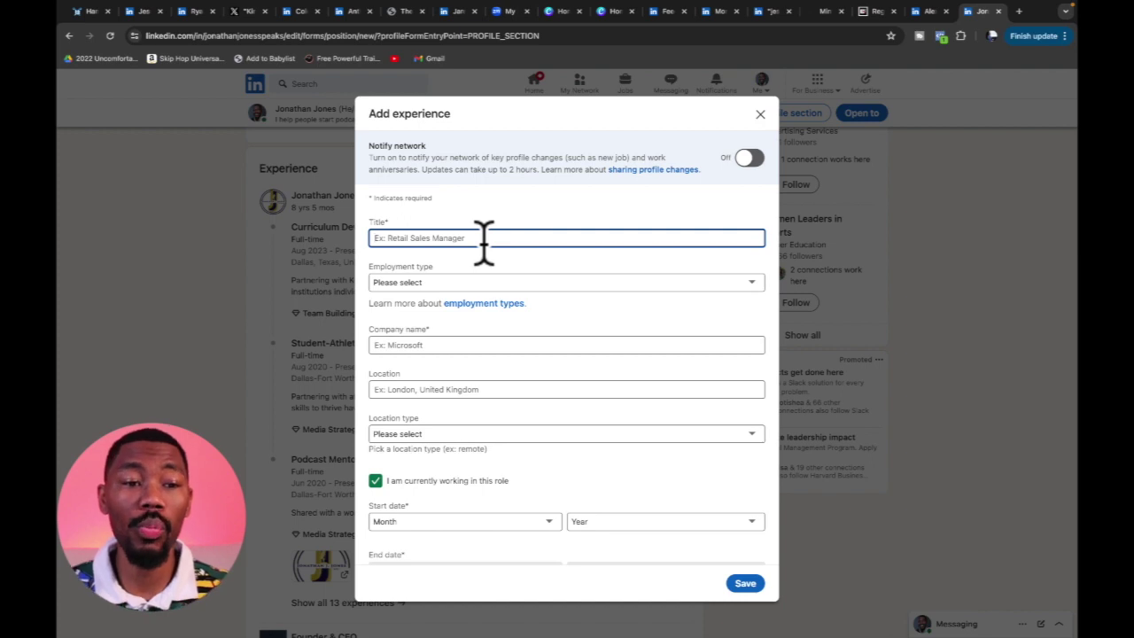
type("Fac")
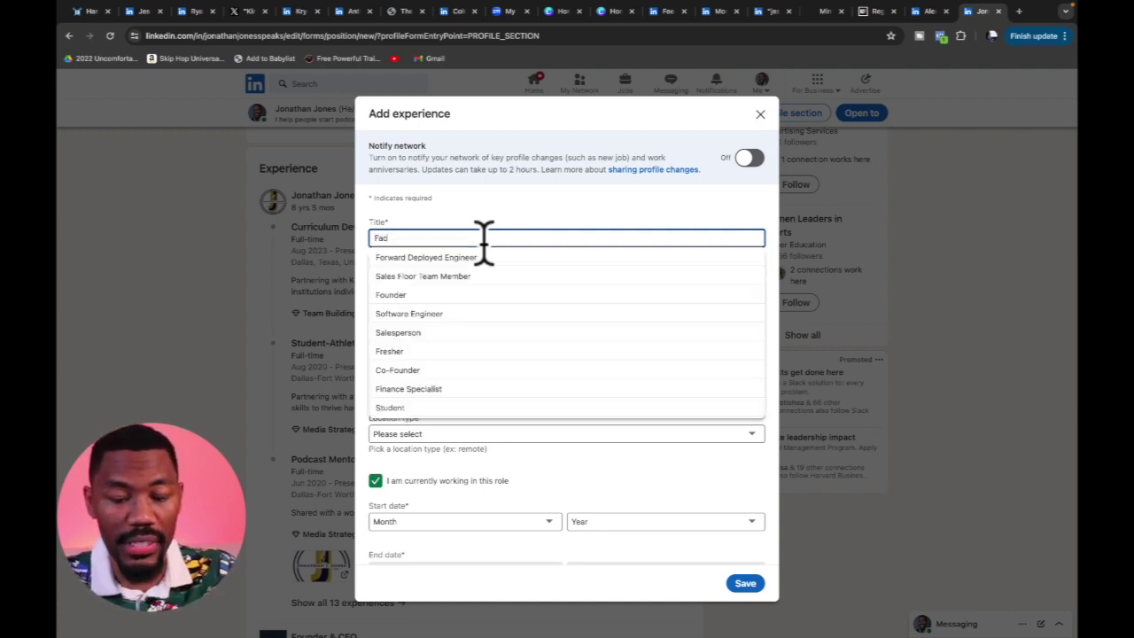
type("ilitator")
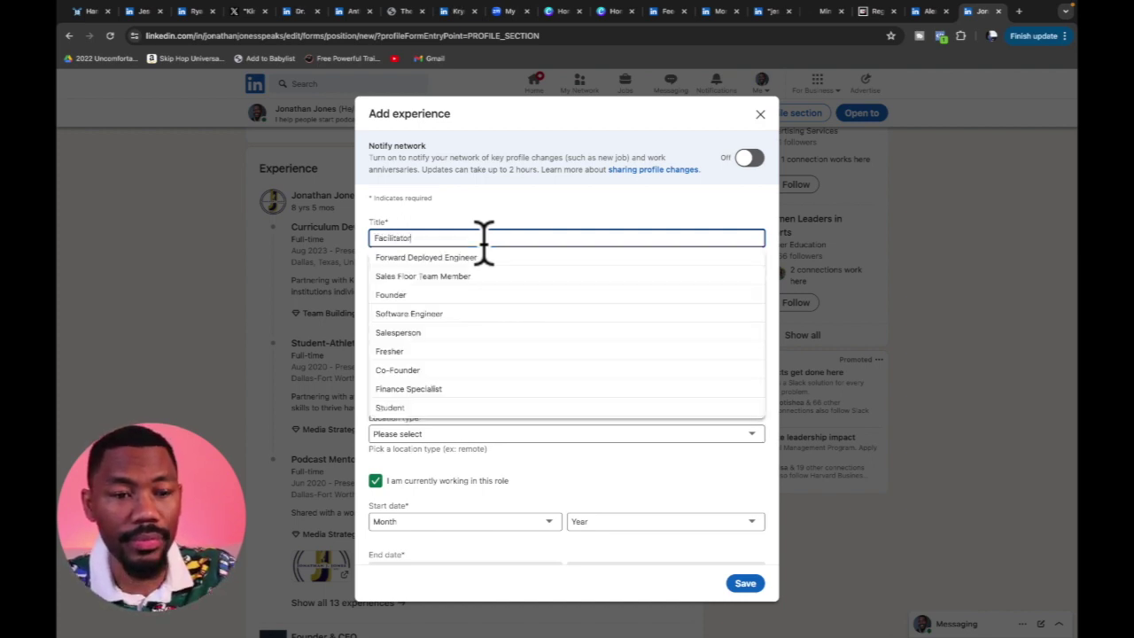
left_click(480, 256)
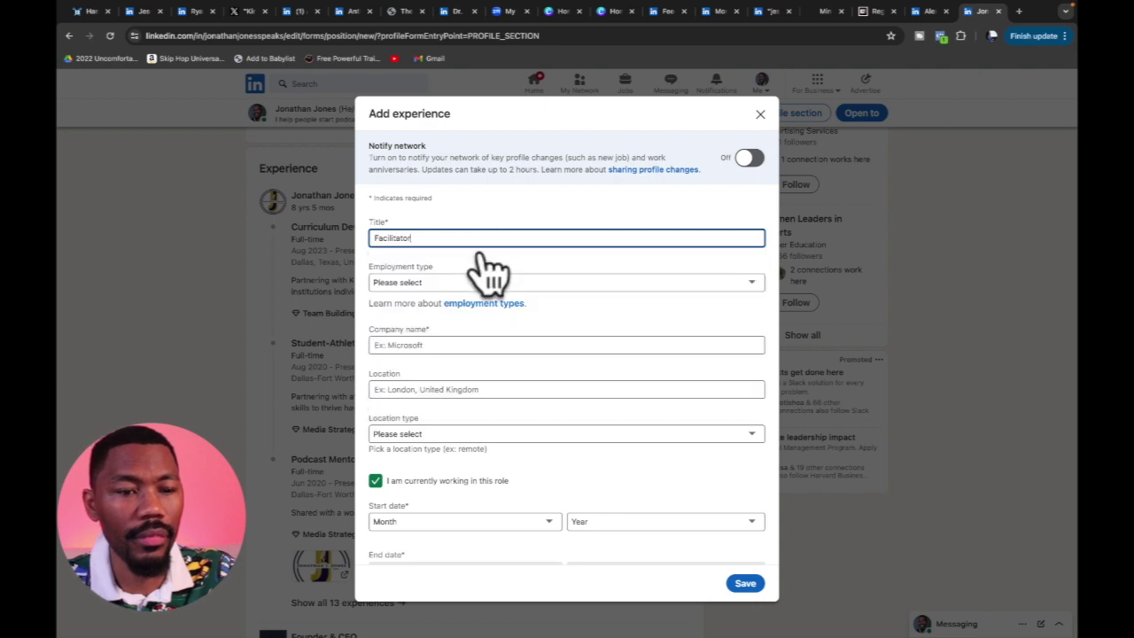
type("of Books")
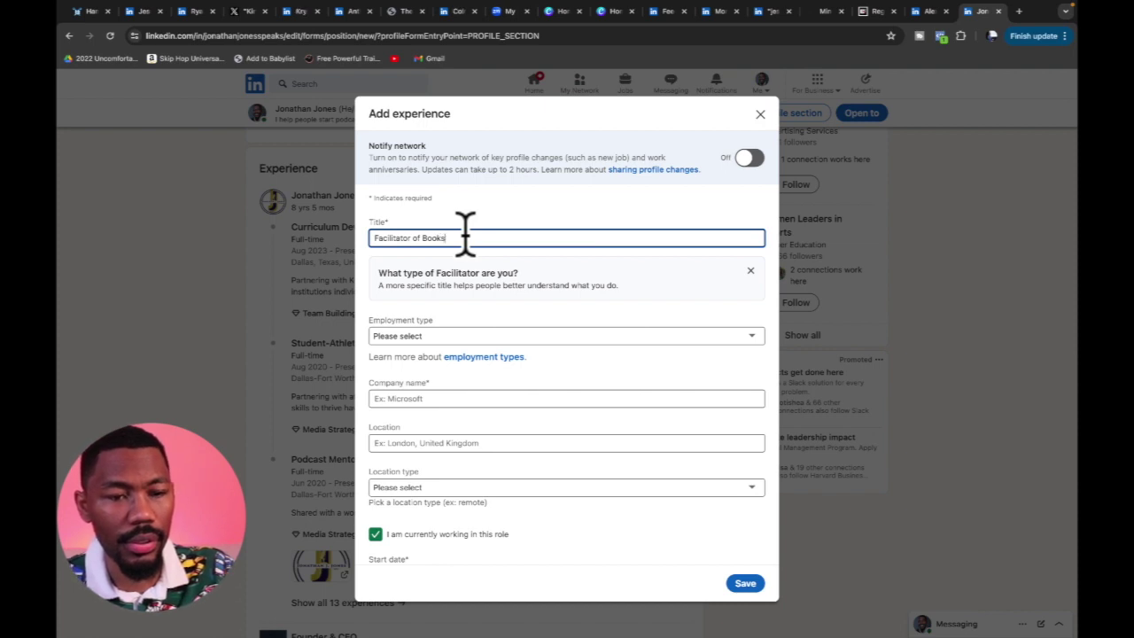
type(" without Borde")
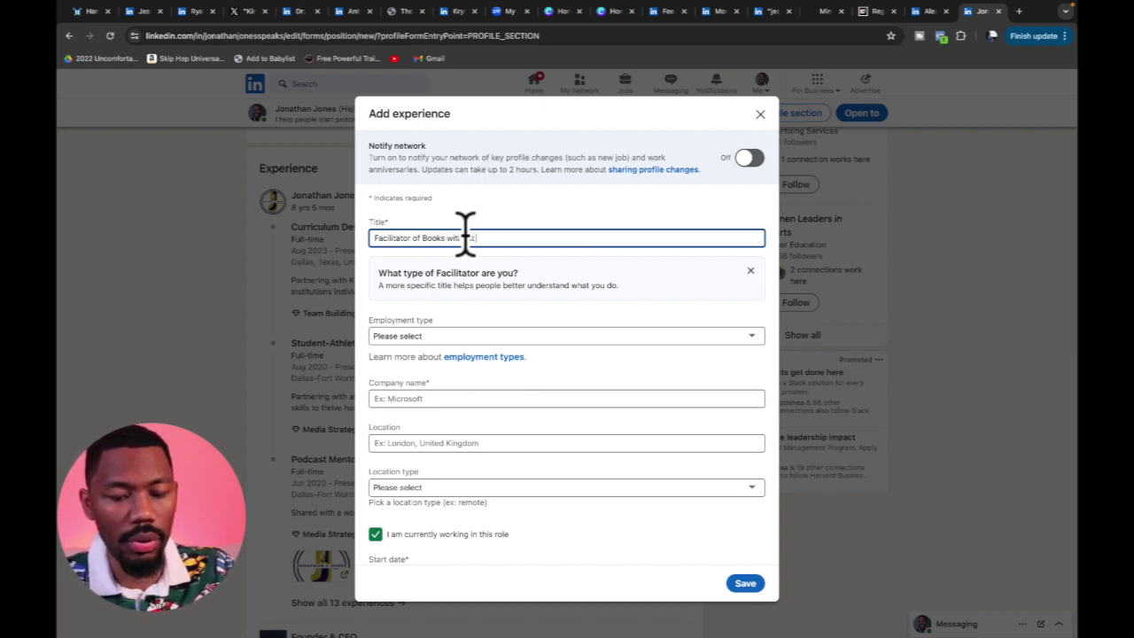
type("rs")
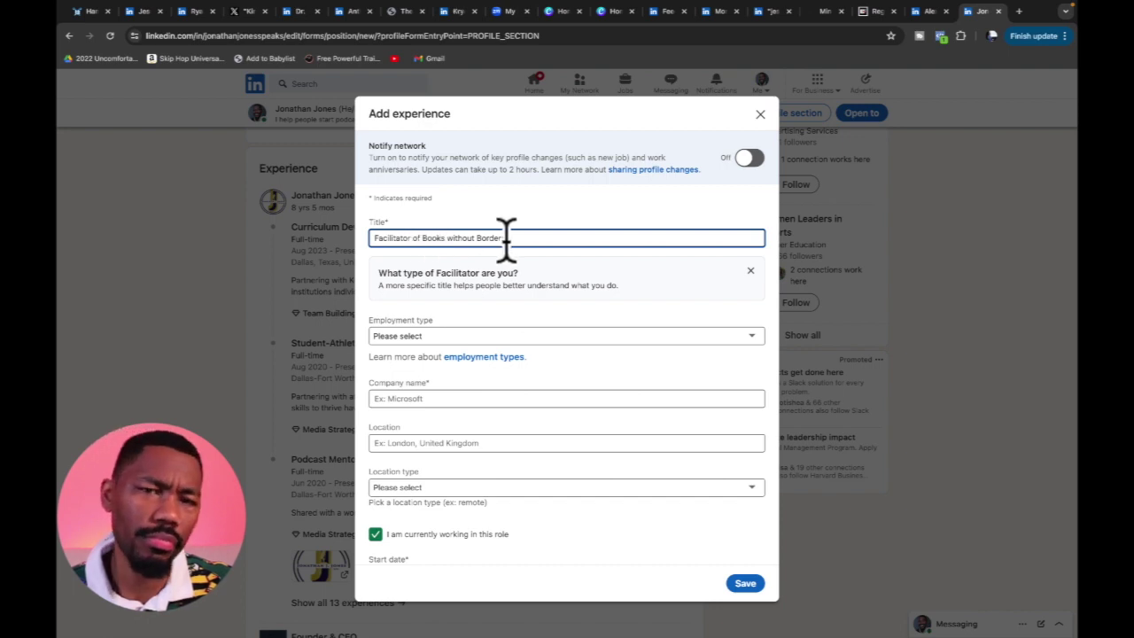
left_click_drag(410, 234, 365, 232)
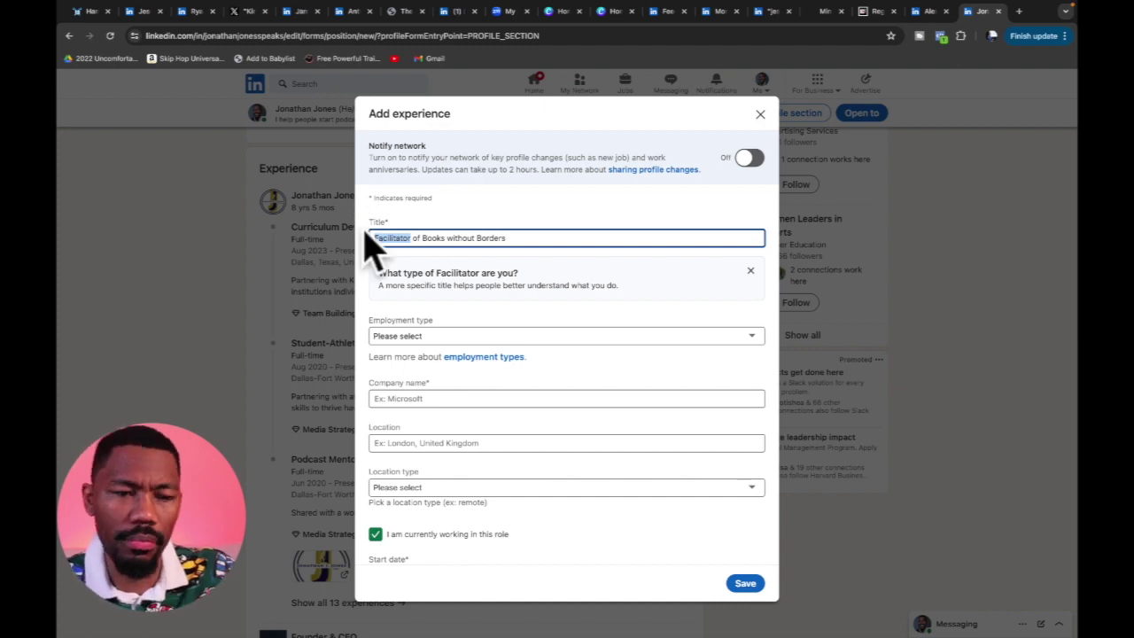
left_click(456, 207)
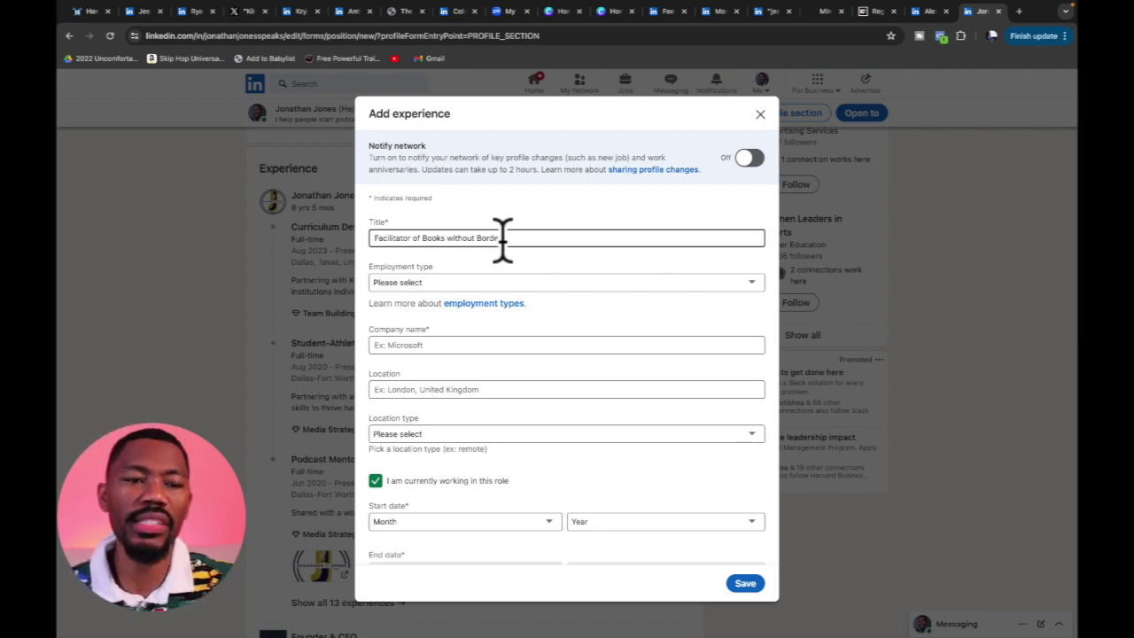
type("rs")
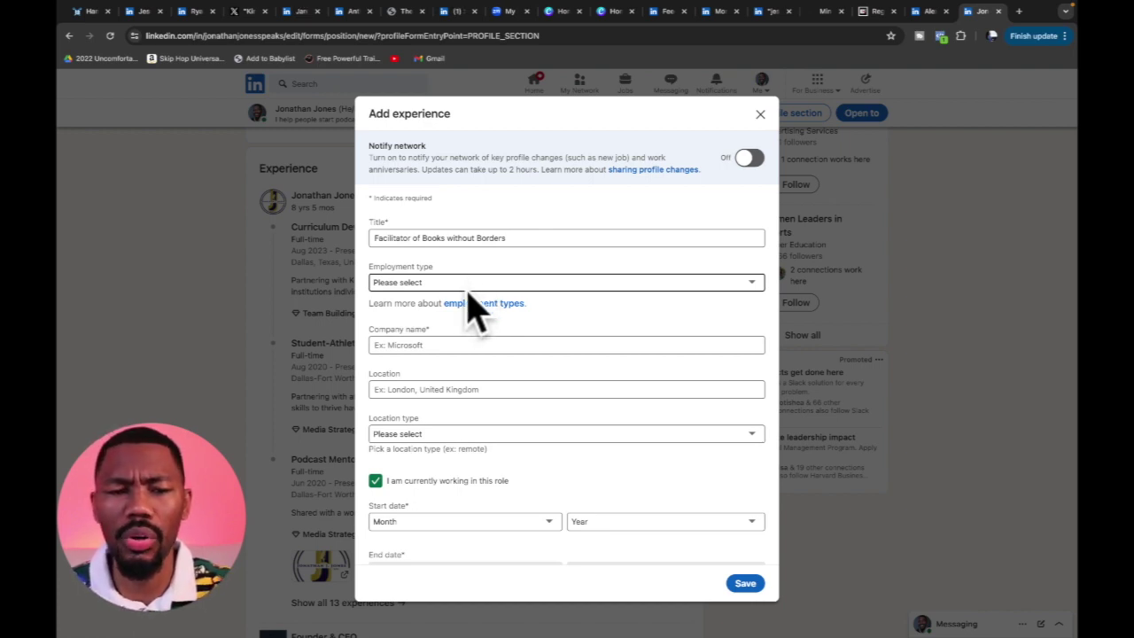
left_click(461, 284)
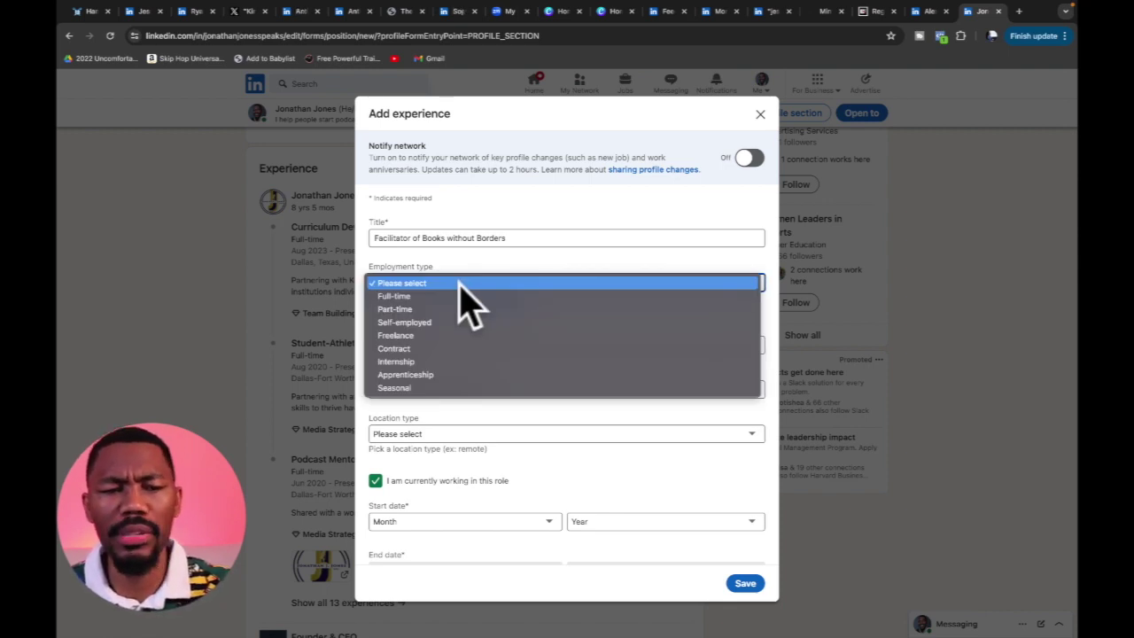
left_click(429, 389)
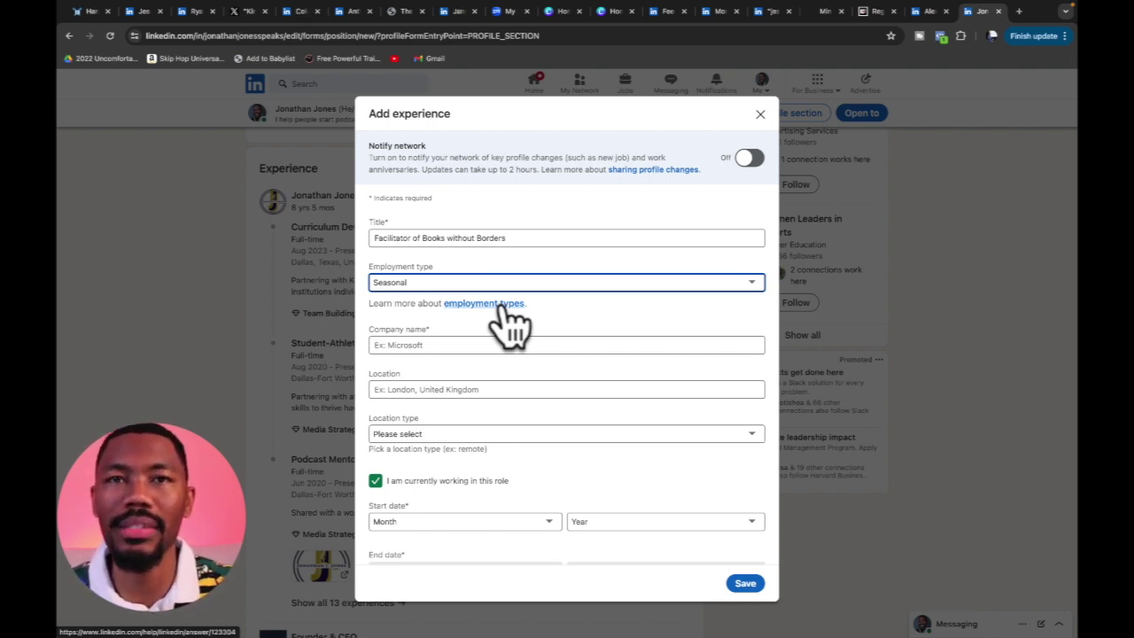
Step: Set the company name of the new position to the suggested company Capital One
scroll(443, 346, "down", 1)
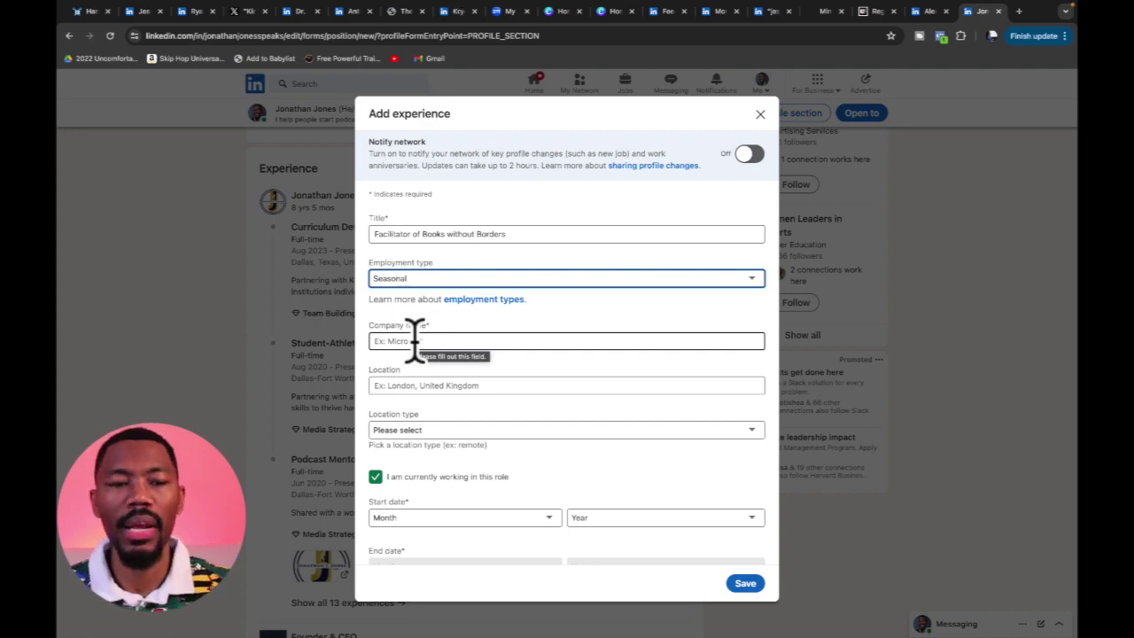
left_click(415, 340)
type("Ca")
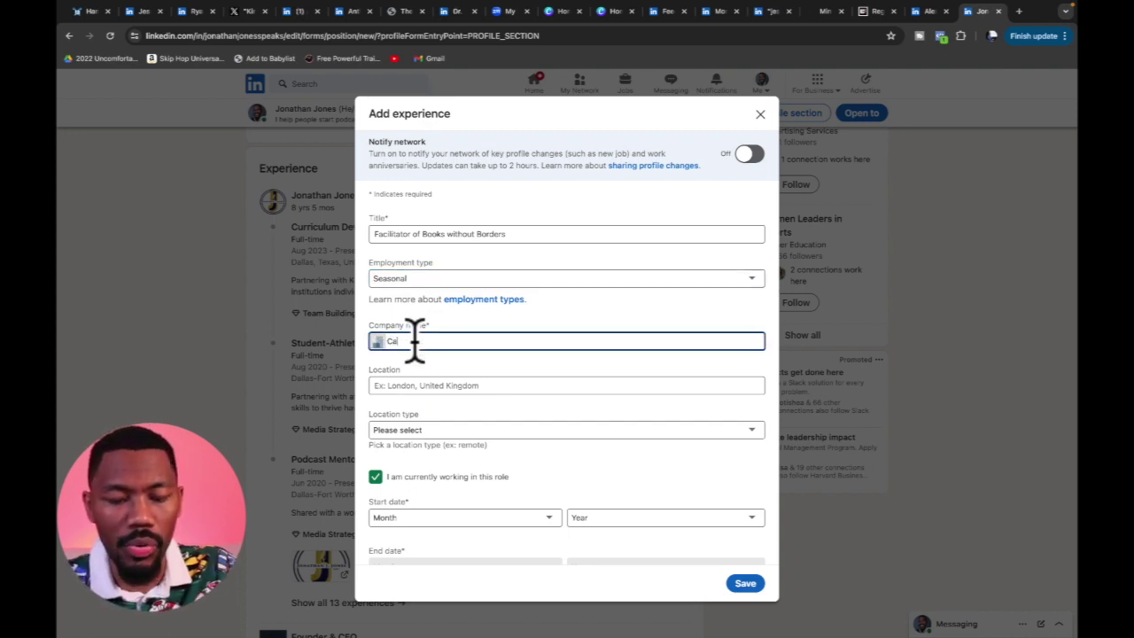
type("pti")
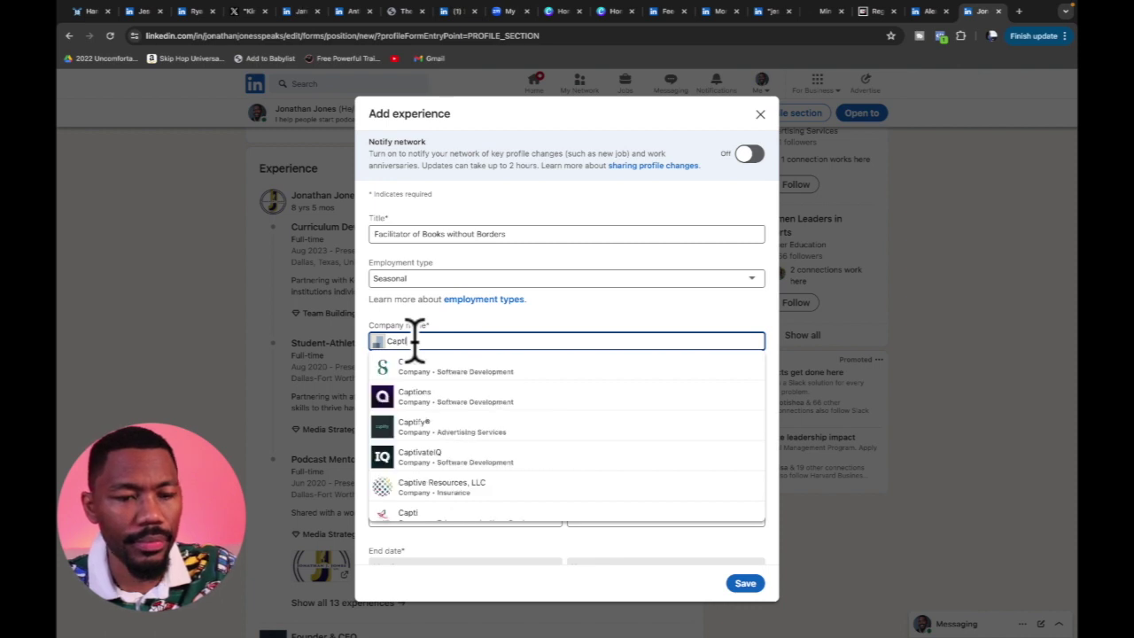
type("ne")
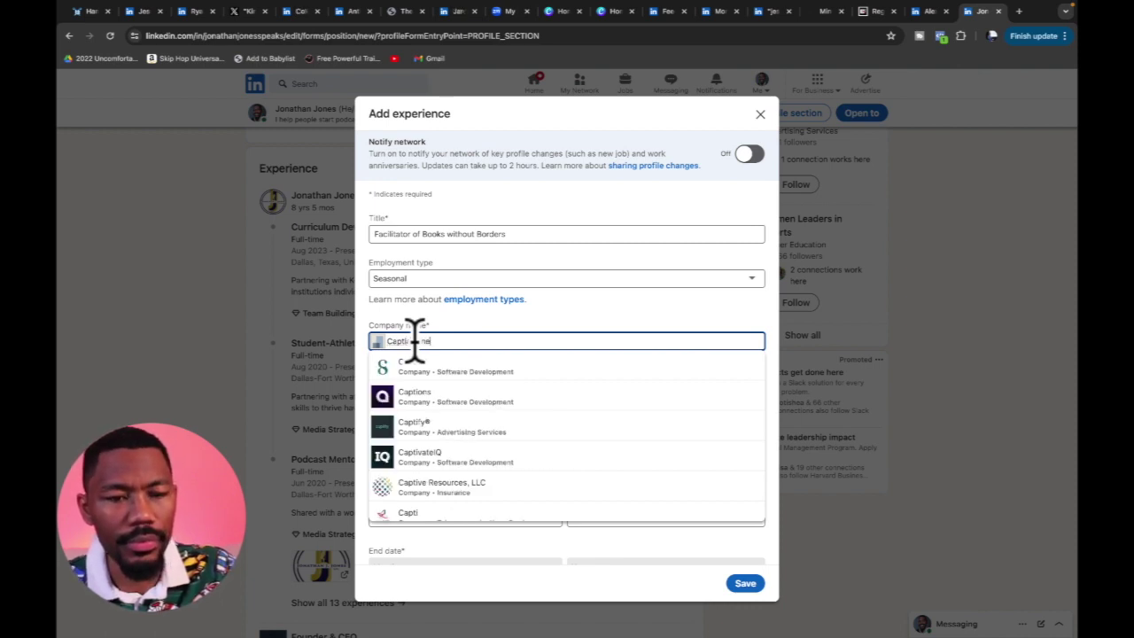
key("BackSpace")
key("BackSpace")
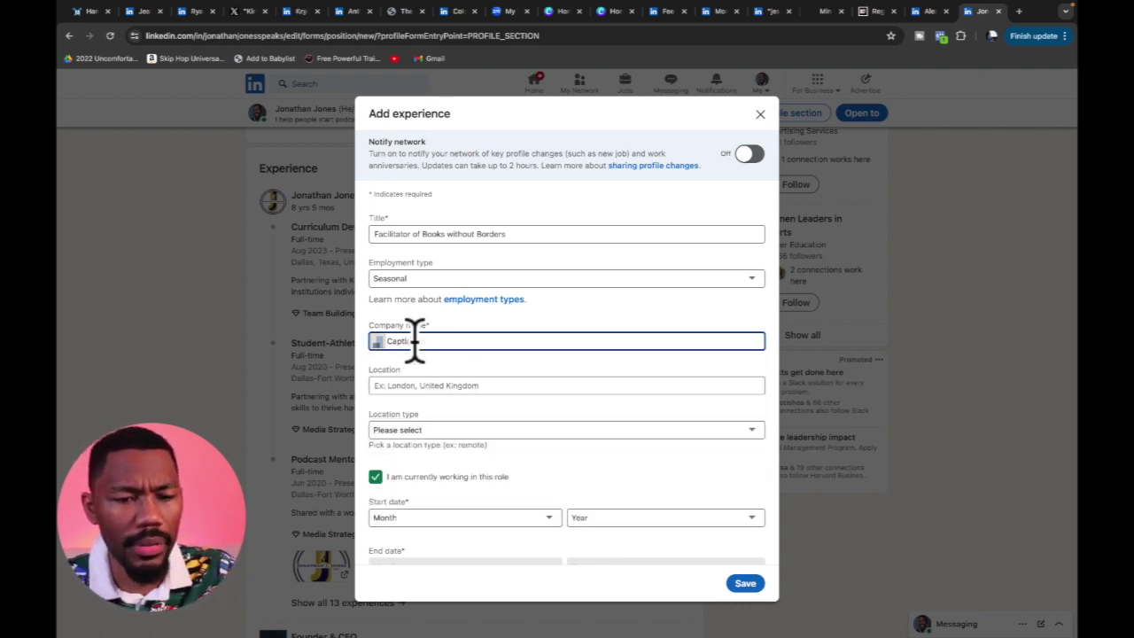
type("it")
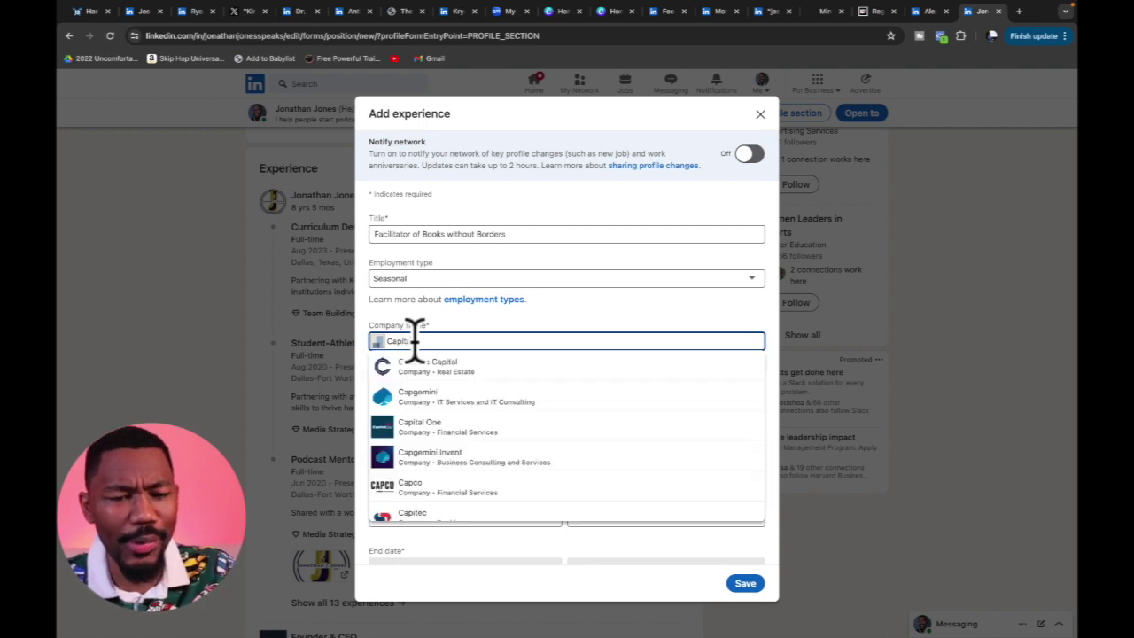
type("al")
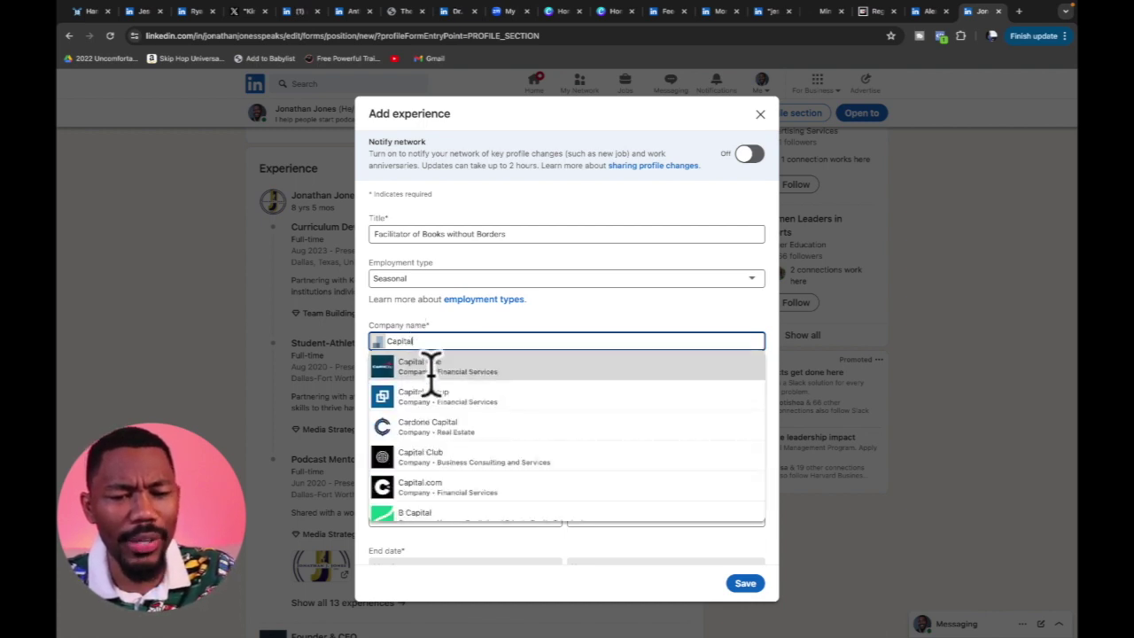
left_click(440, 363)
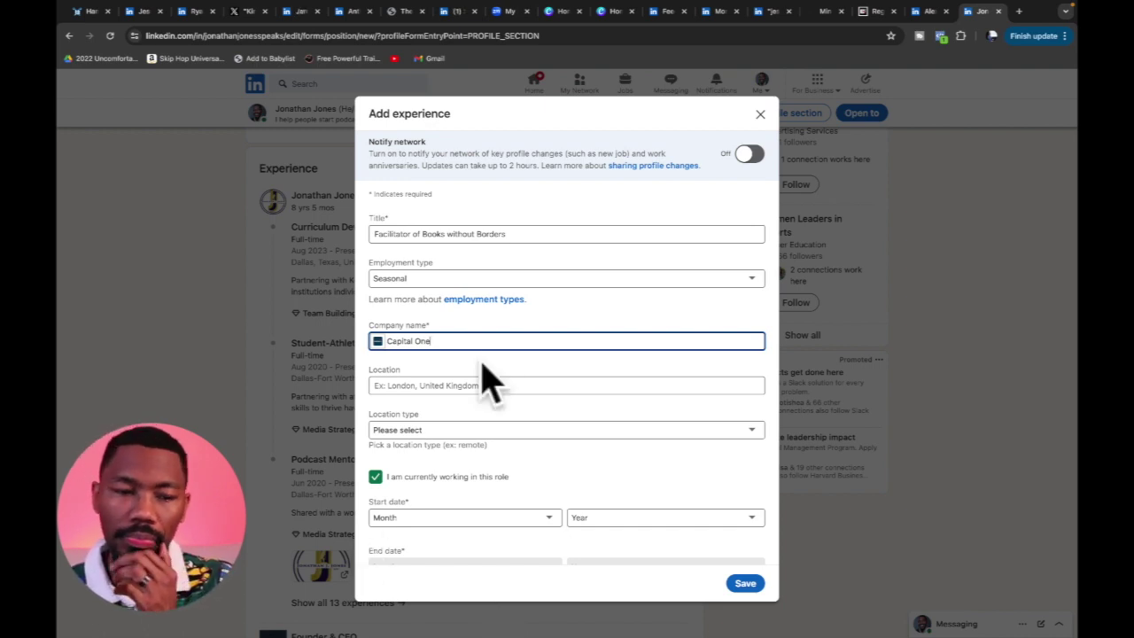
Step: Set the location of the new position to the suggested place South Africa
scroll(492, 349, "down", 1)
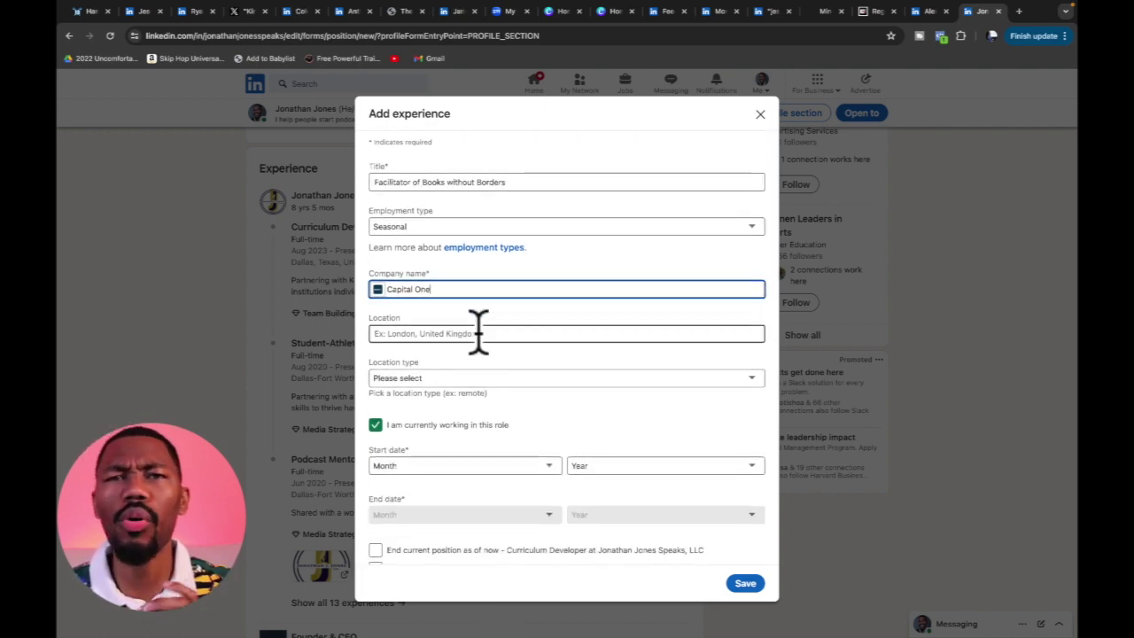
left_click(479, 332)
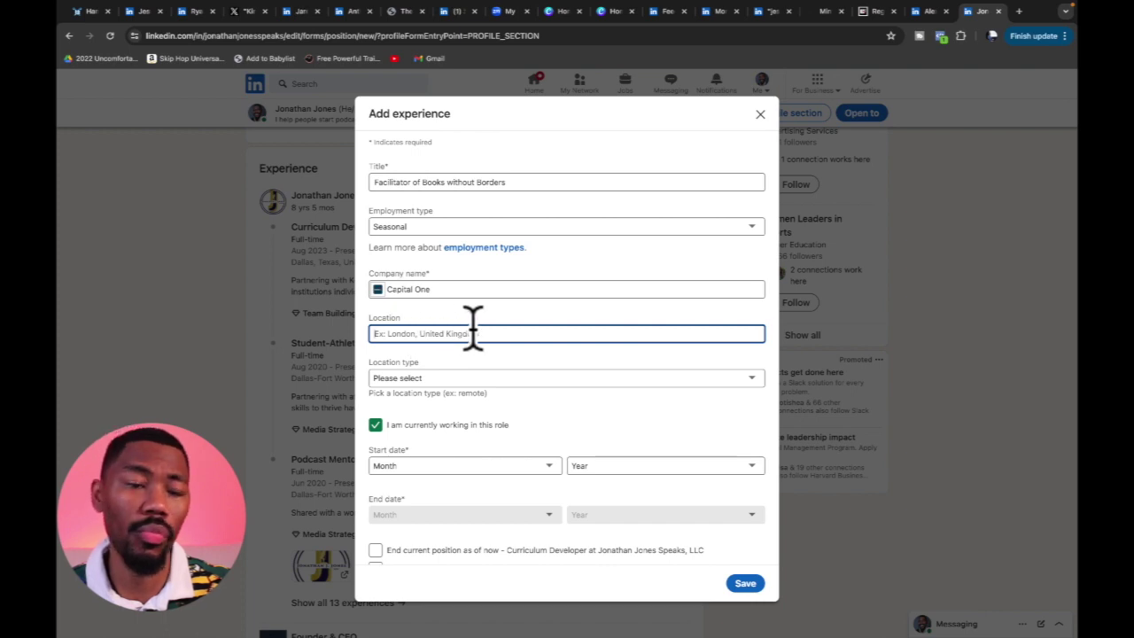
type("South")
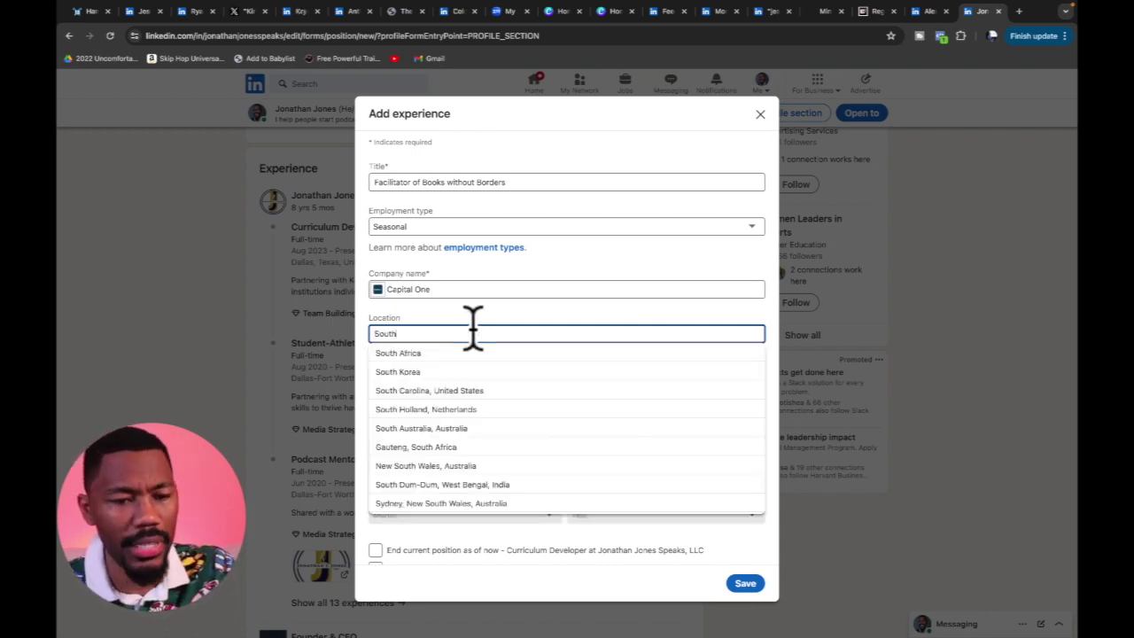
left_click(478, 352)
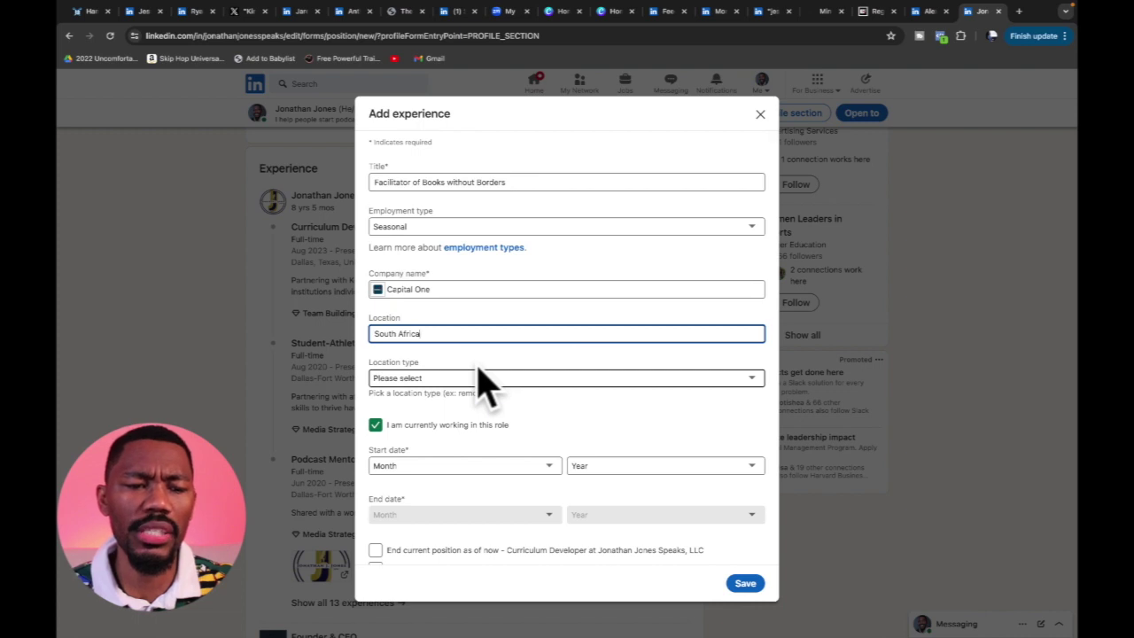
Step: Set the location type of the new position to On-site
scroll(478, 381, "down", 2)
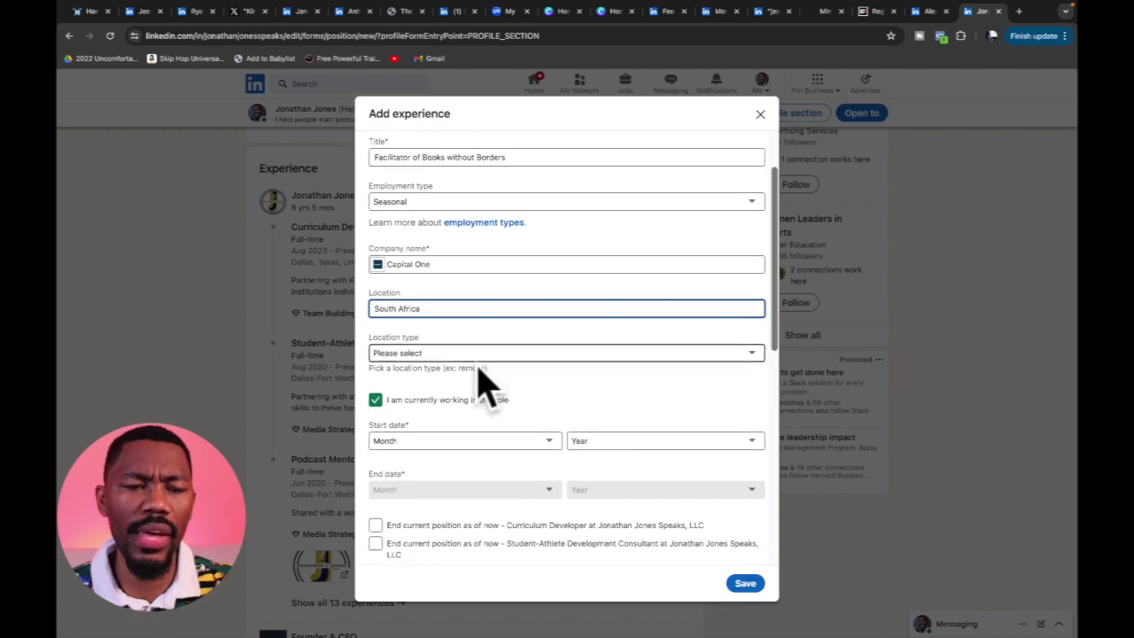
left_click(456, 337)
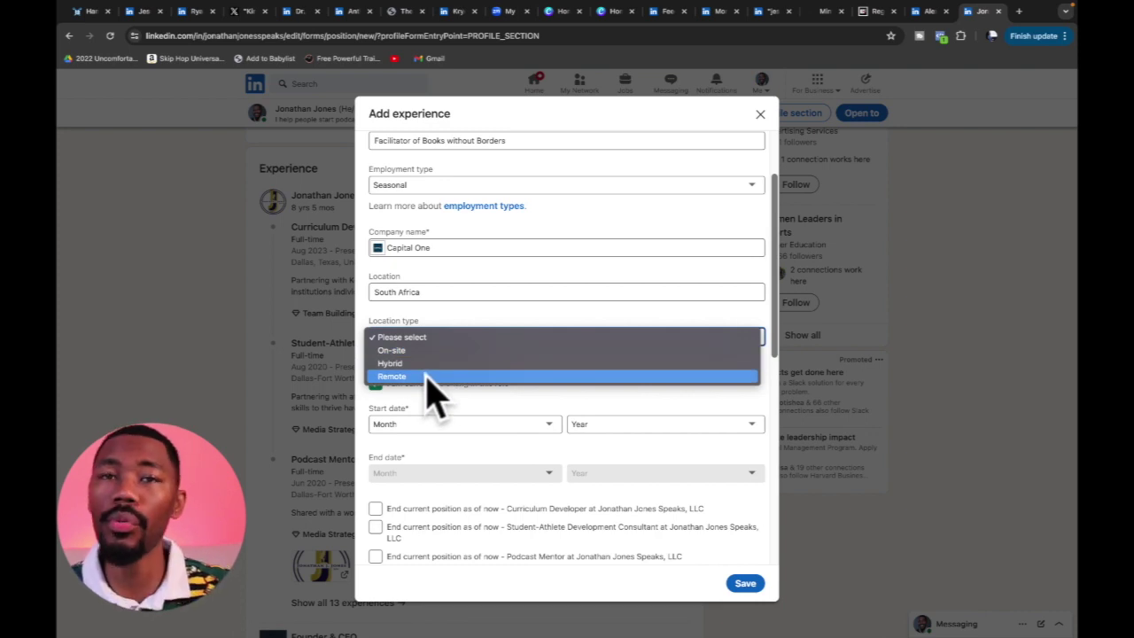
left_click(431, 350)
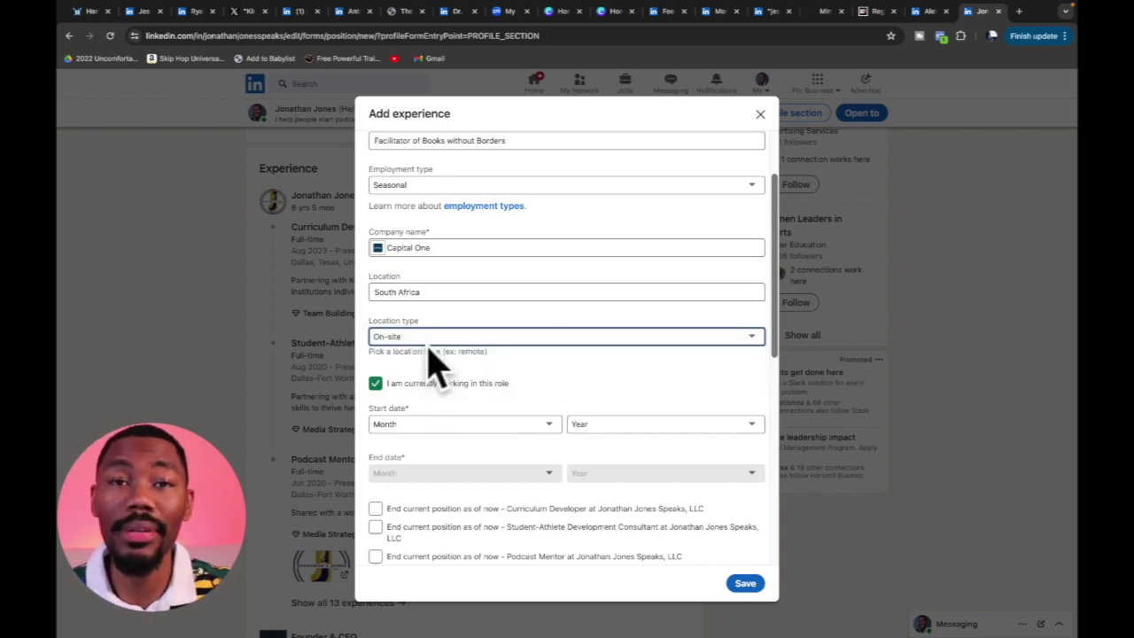
Step: Try unmarking the new position as a current role, and mark it as current again
scroll(431, 324, "down", 1)
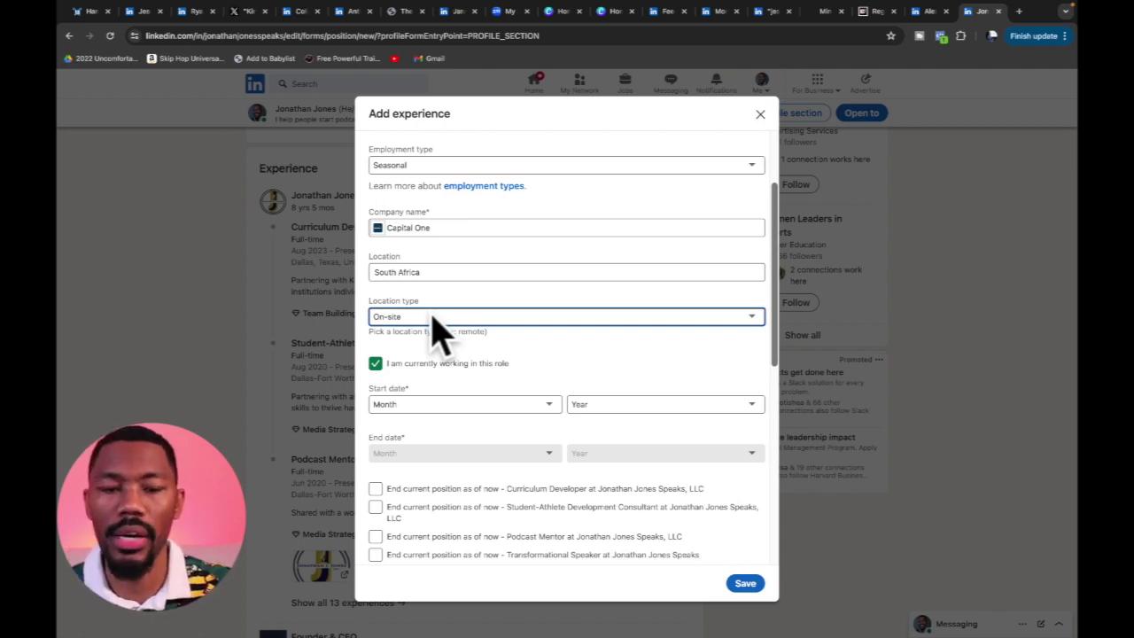
scroll(492, 376, "down", 1)
scroll(489, 374, "down", 3)
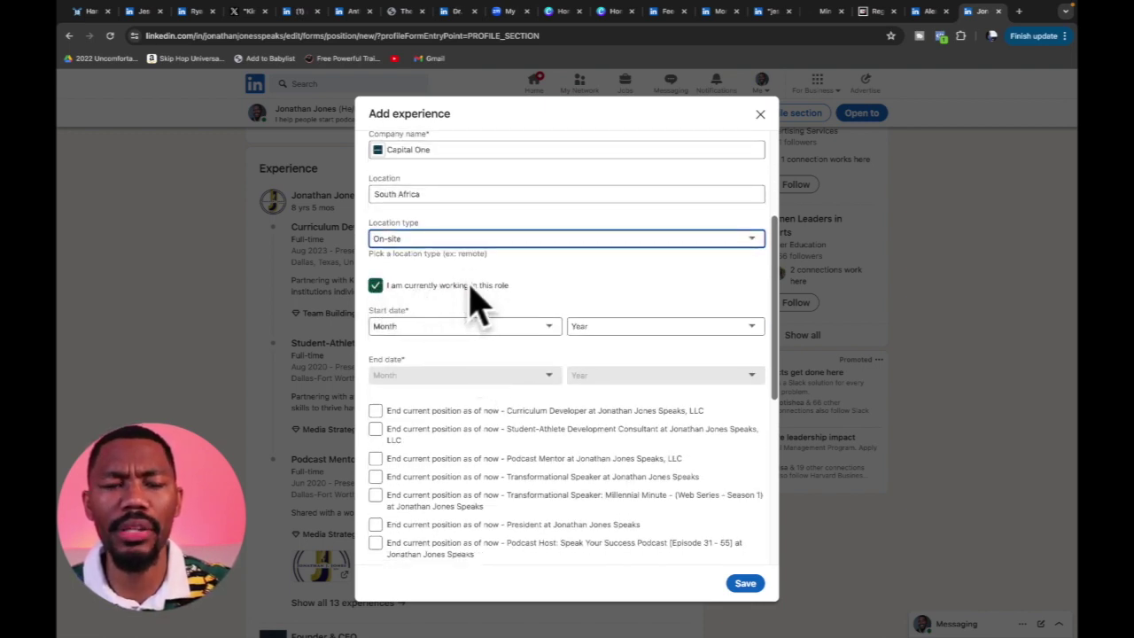
left_click(377, 288)
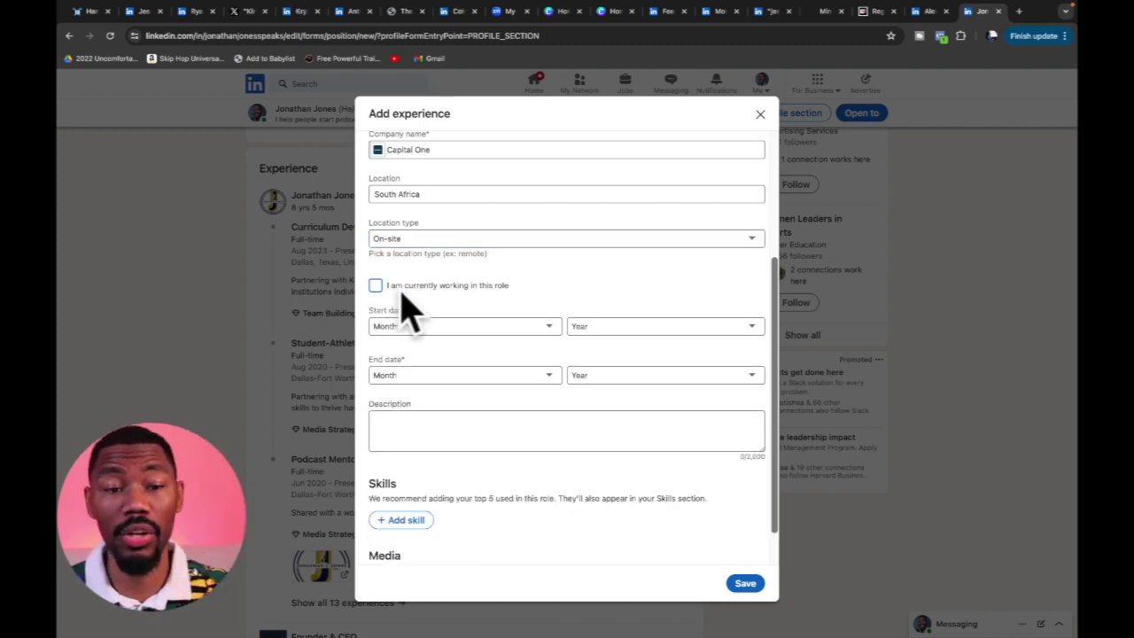
left_click(376, 286)
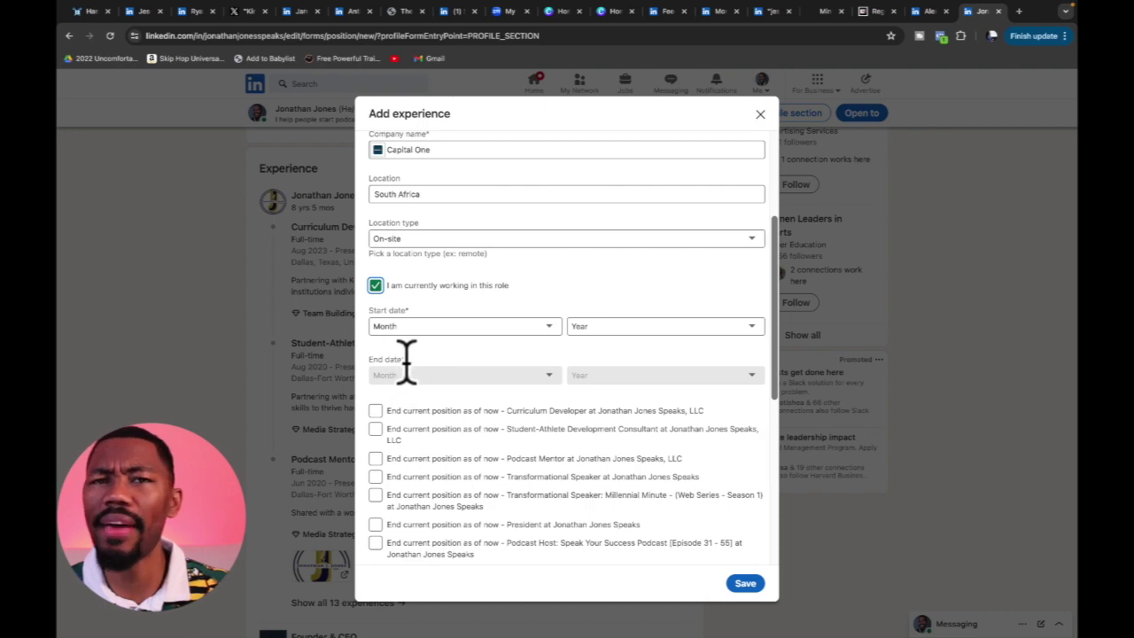
Step: Set the start date of the new position to May 2024
left_click(426, 328)
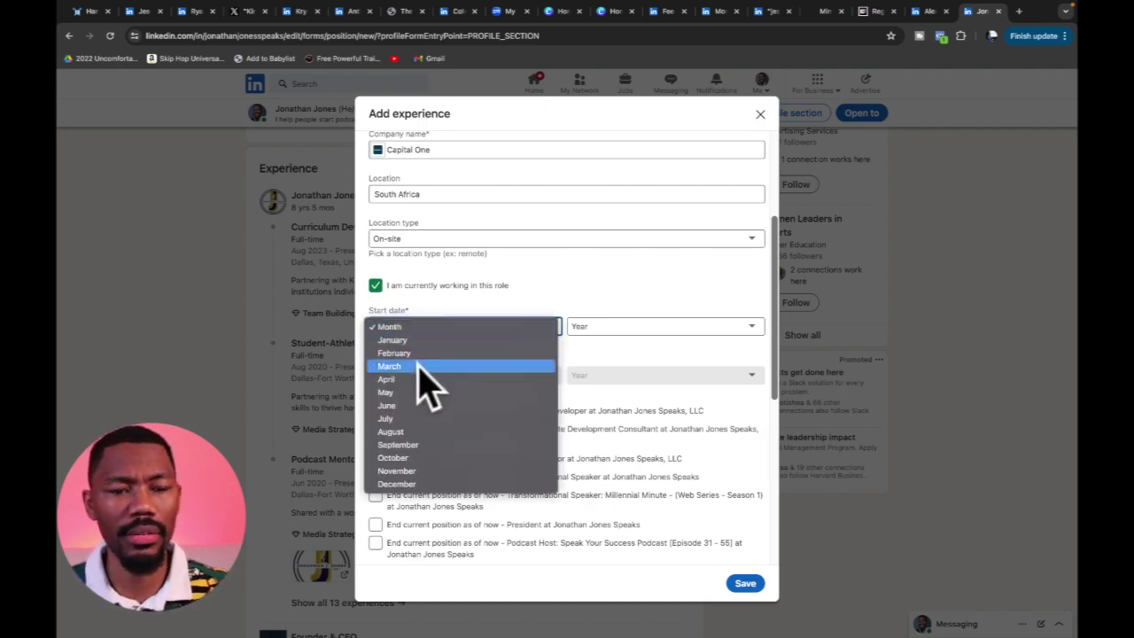
left_click(411, 392)
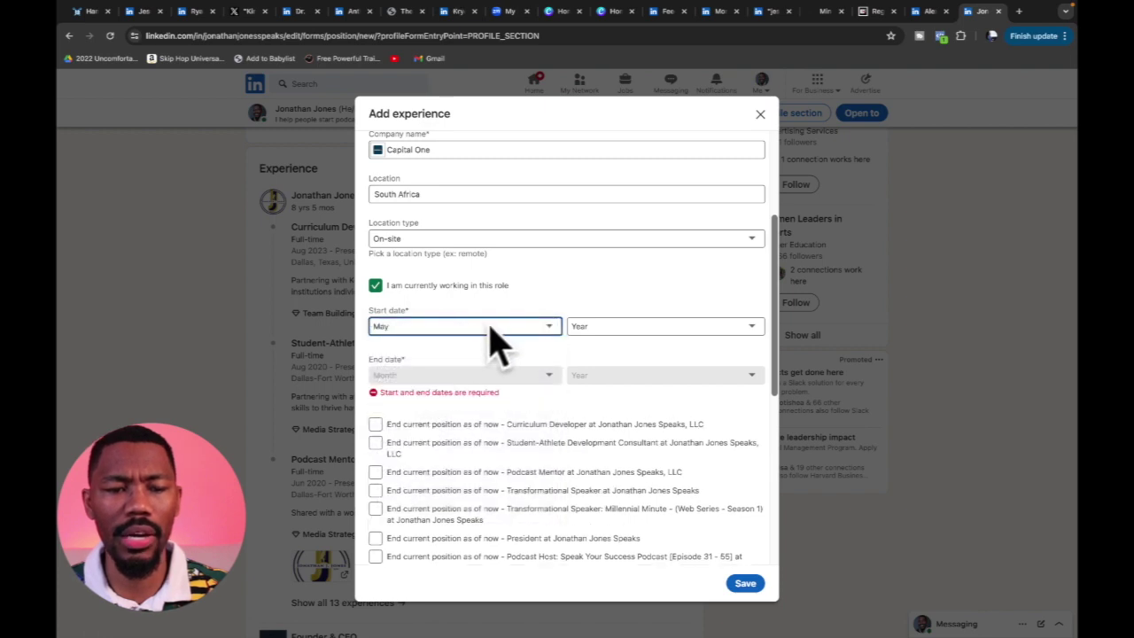
left_click(591, 330)
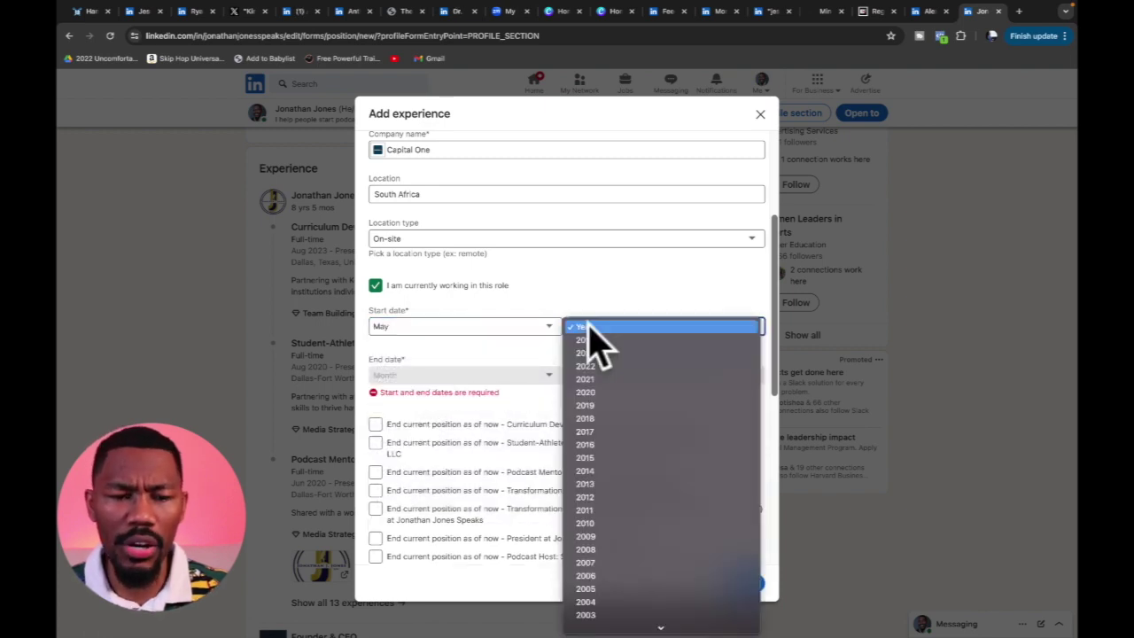
left_click(592, 339)
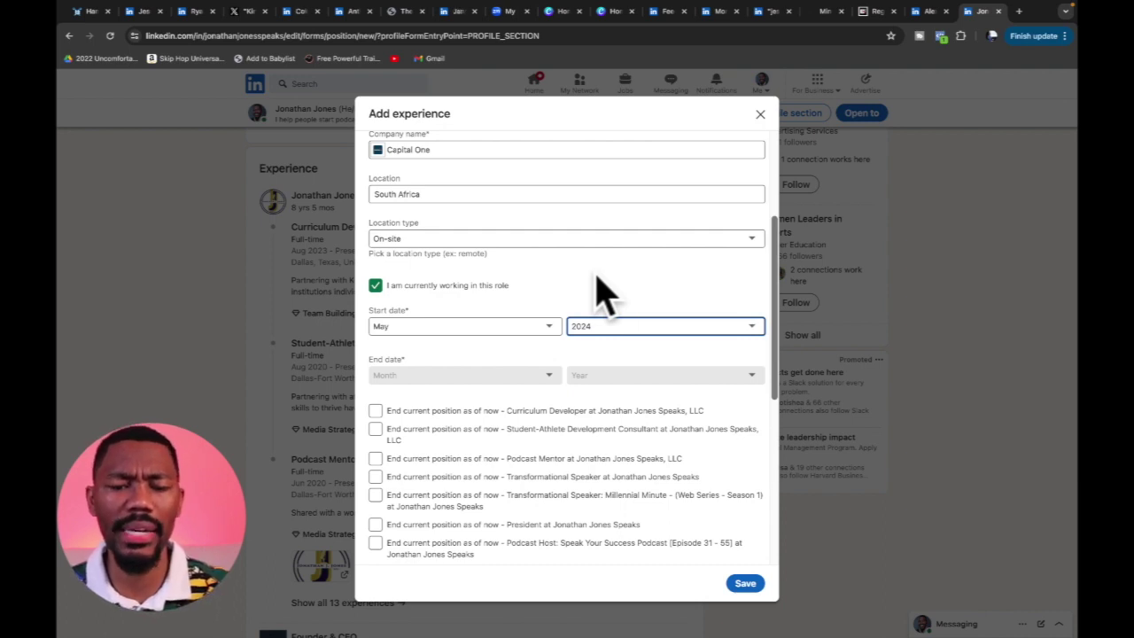
left_click(745, 583)
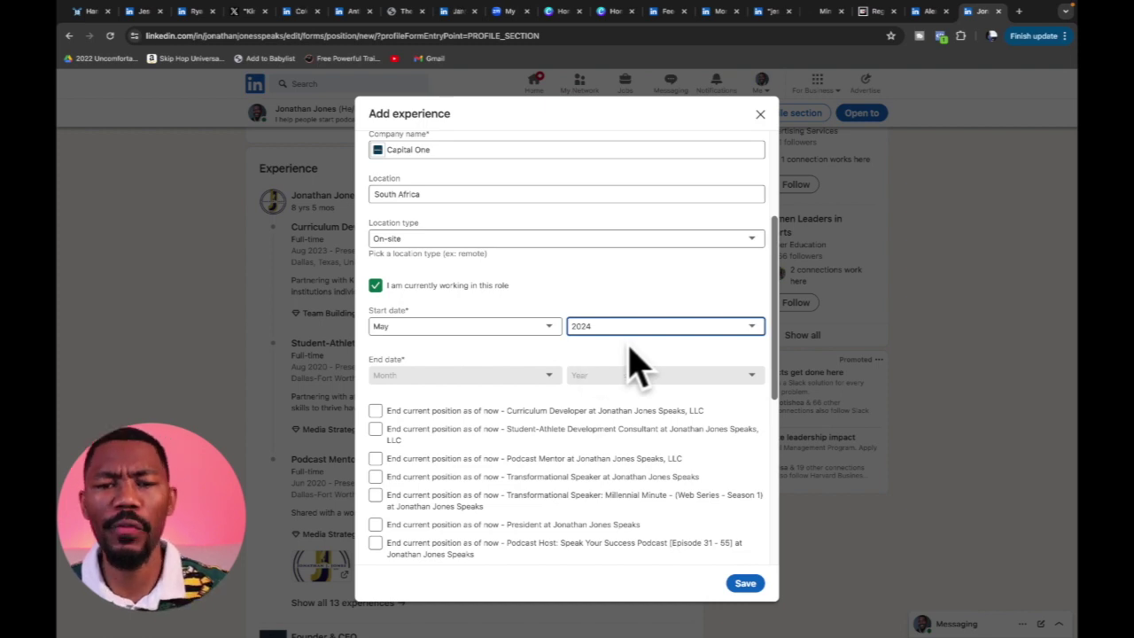
Step: End the current position "Transformational Speaker: Millennial Minute - (Web Series - Season 1)" as of now and save the new position
scroll(636, 363, "down", 3)
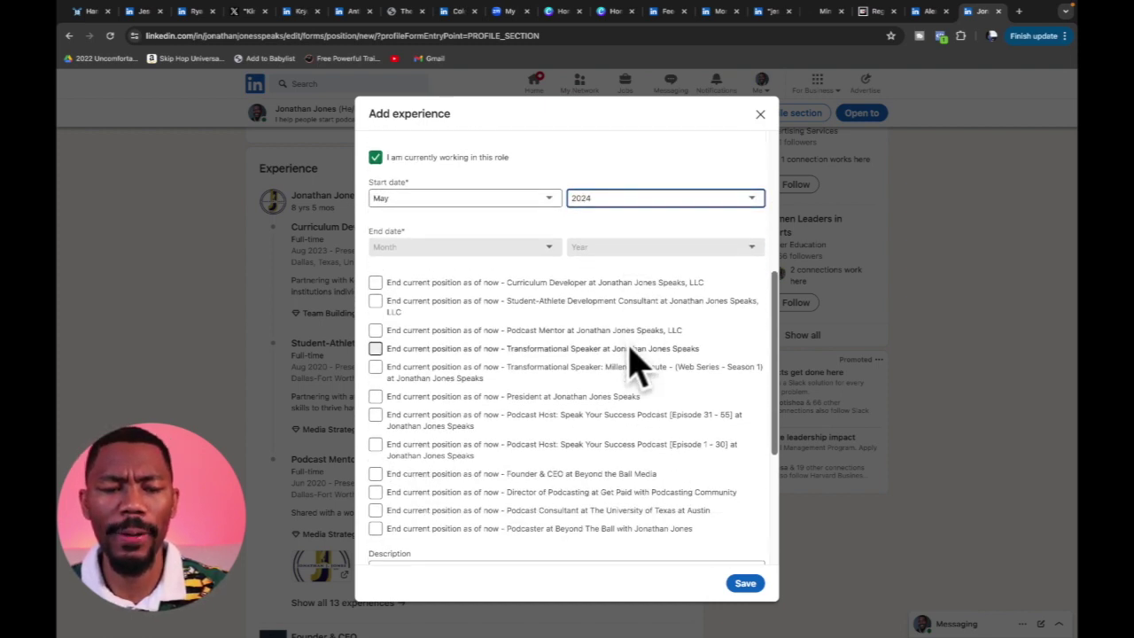
scroll(634, 365, "up", 1)
scroll(632, 363, "down", 2)
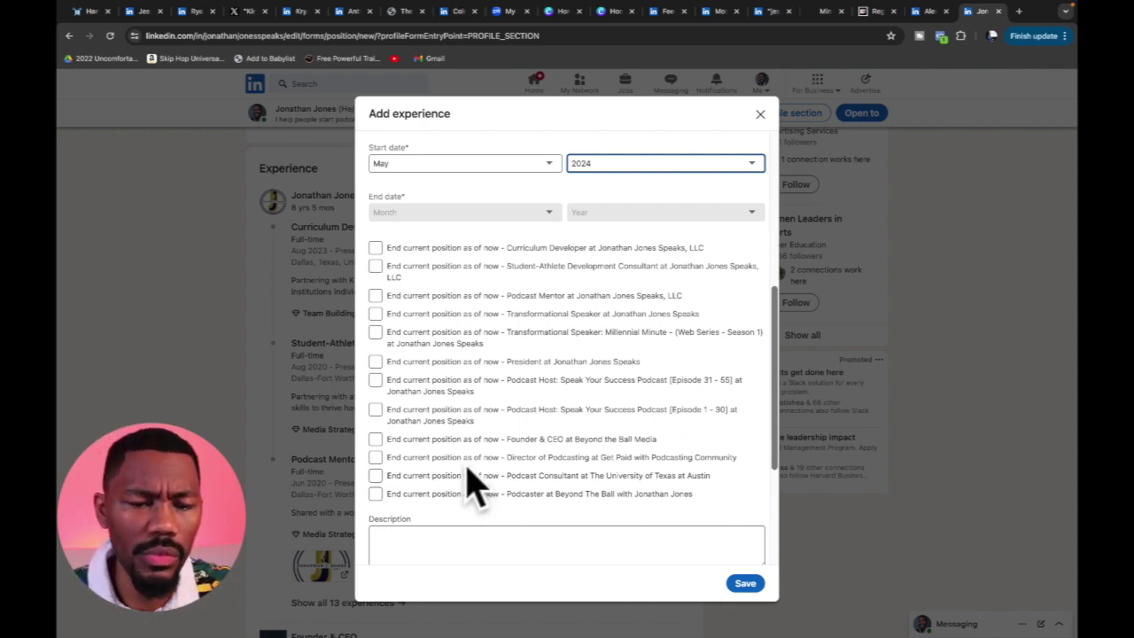
left_click(377, 333)
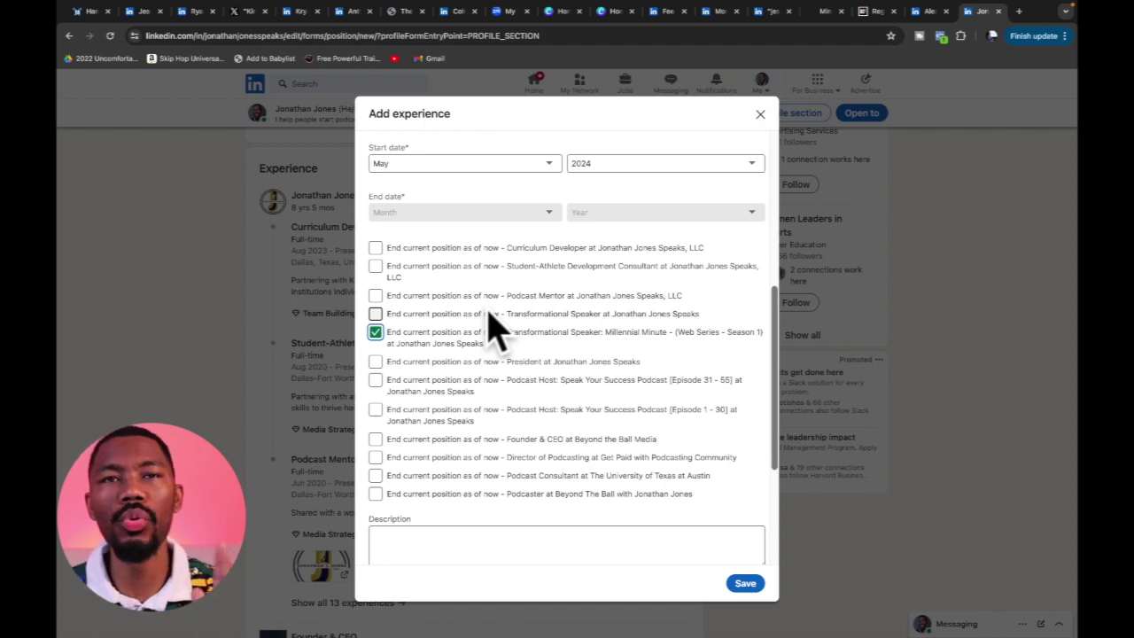
scroll(493, 326, "up", 3)
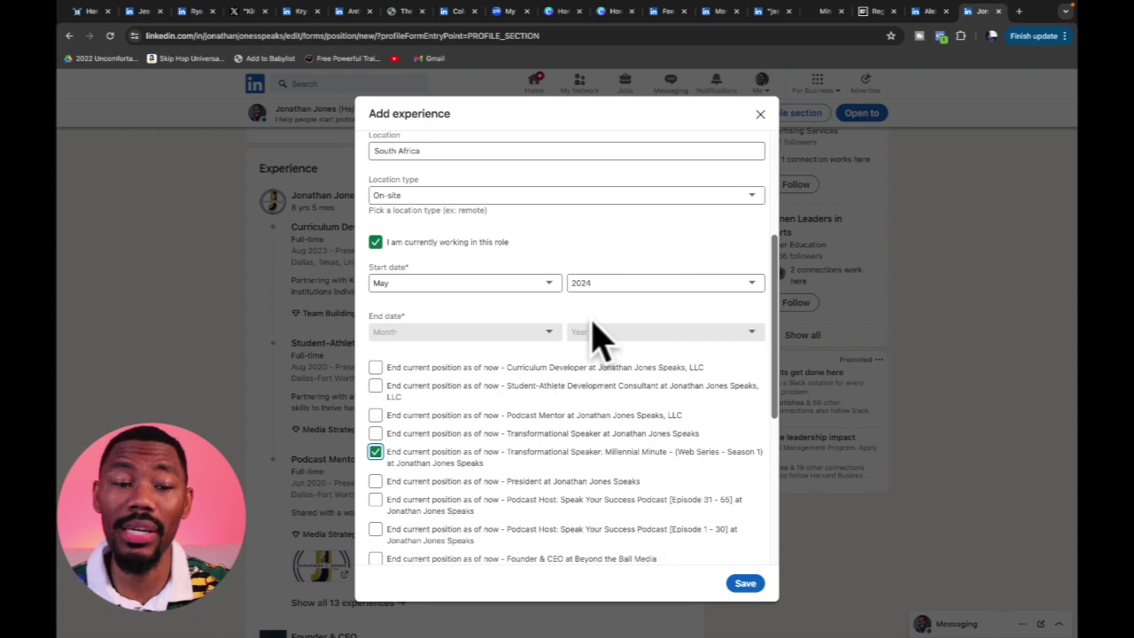
scroll(603, 314, "down", 1)
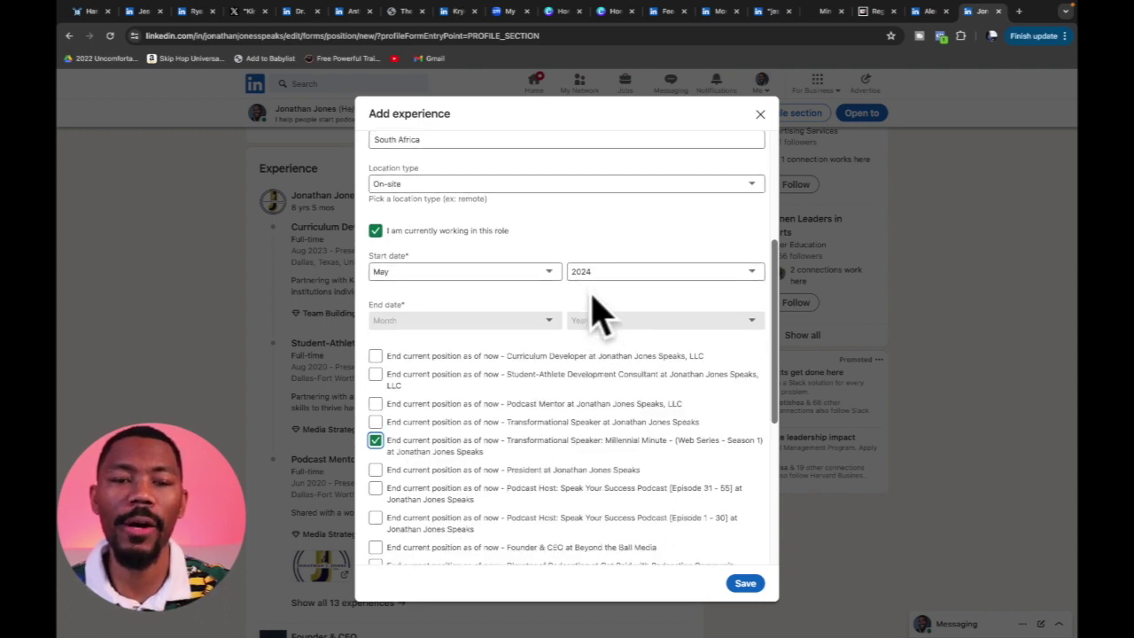
scroll(603, 315, "down", 2)
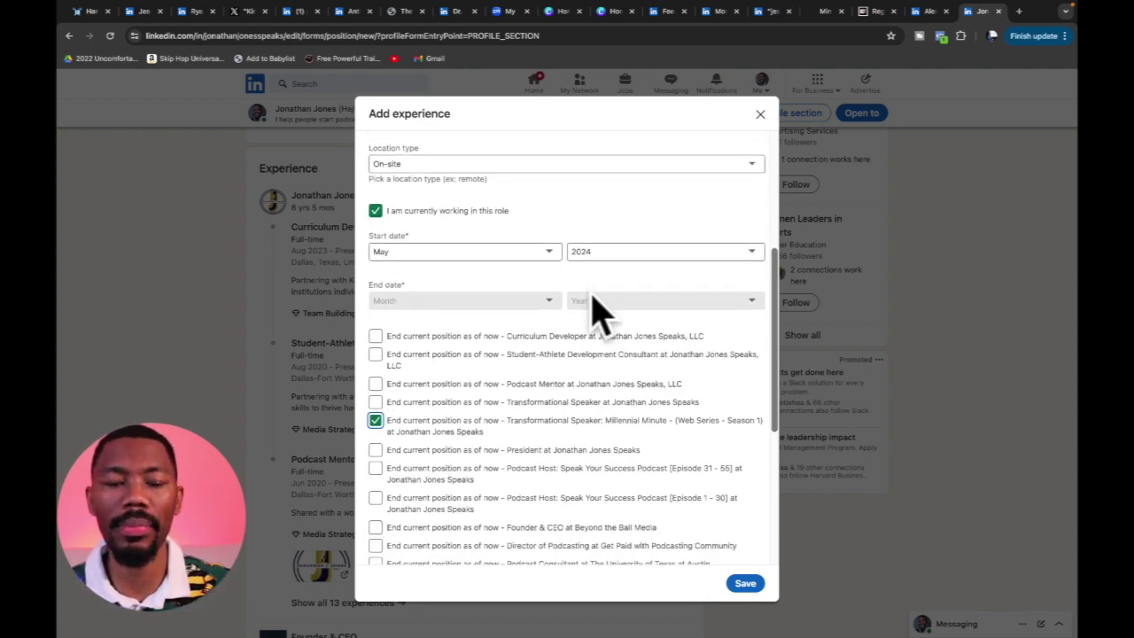
left_click(742, 585)
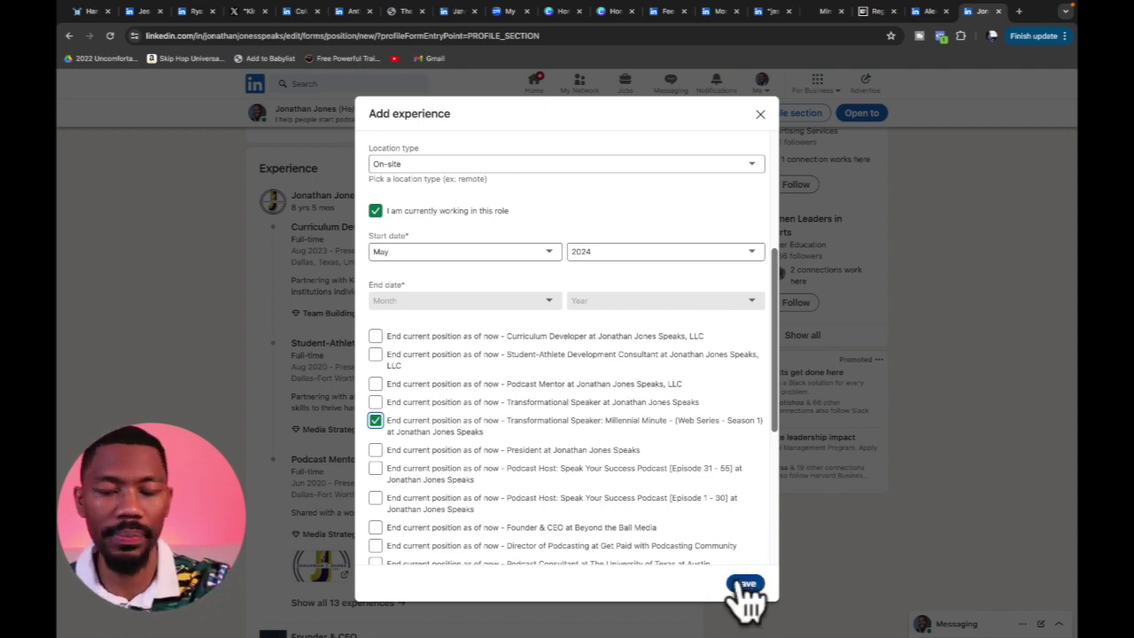
left_click(742, 584)
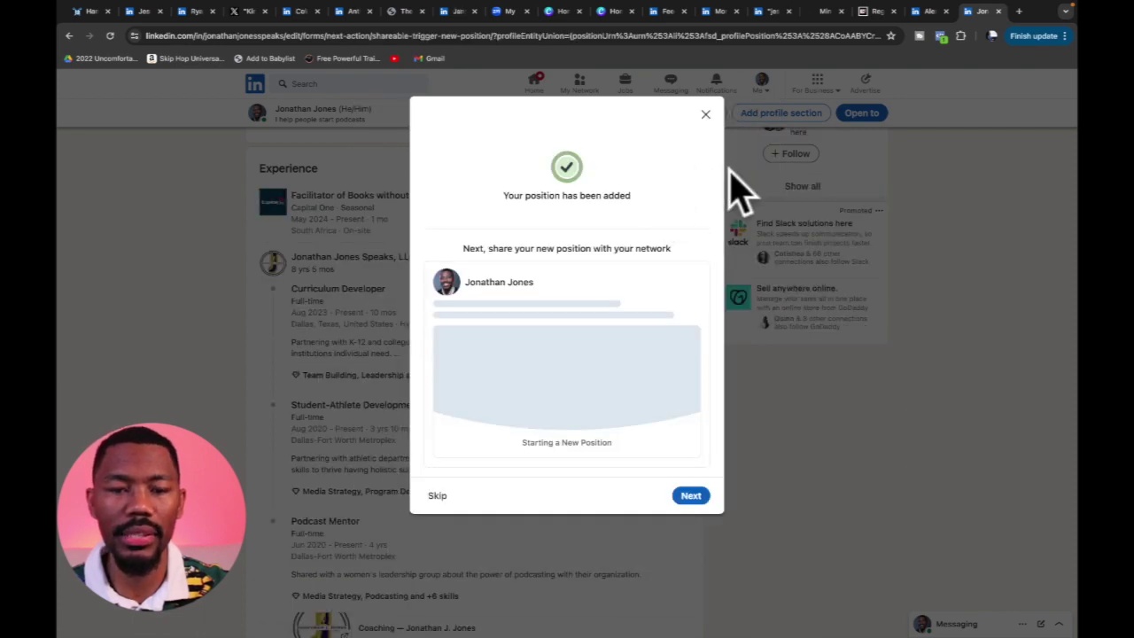
left_click(744, 173)
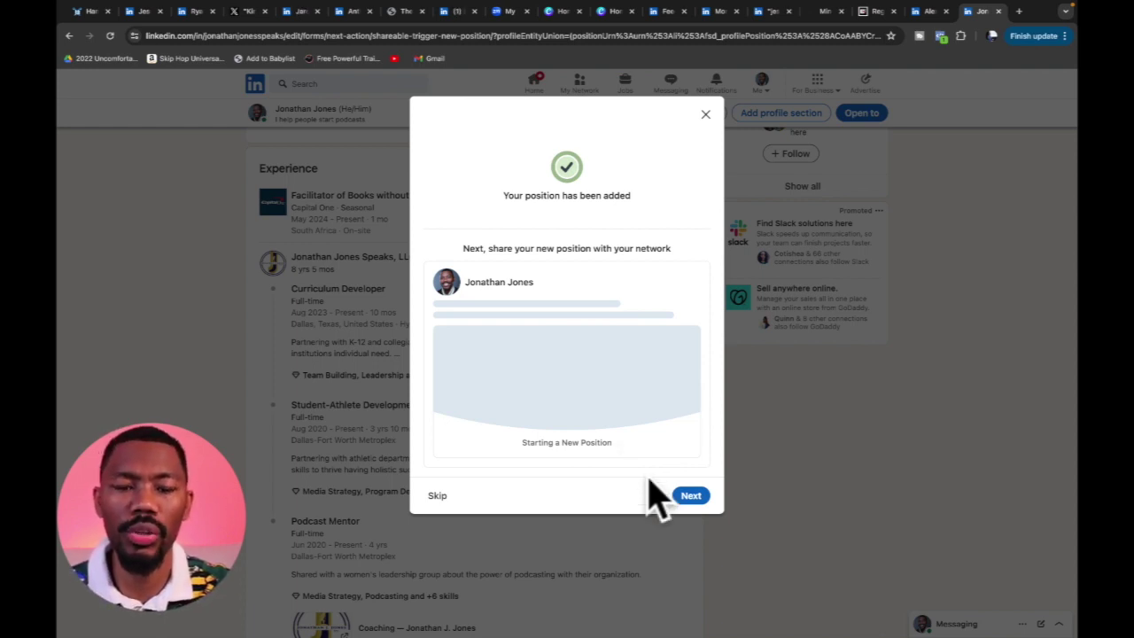
Step: Start a post sharing the new position and try the trophy, airplane and confetti illustrations as its image
left_click(683, 498)
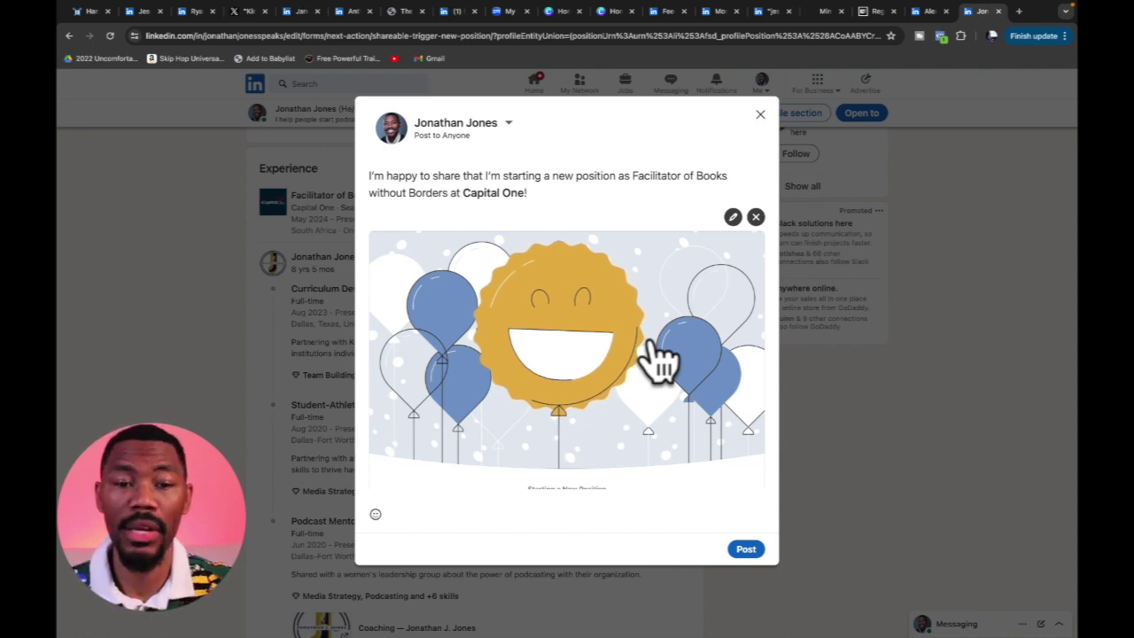
scroll(608, 399, "down", 1)
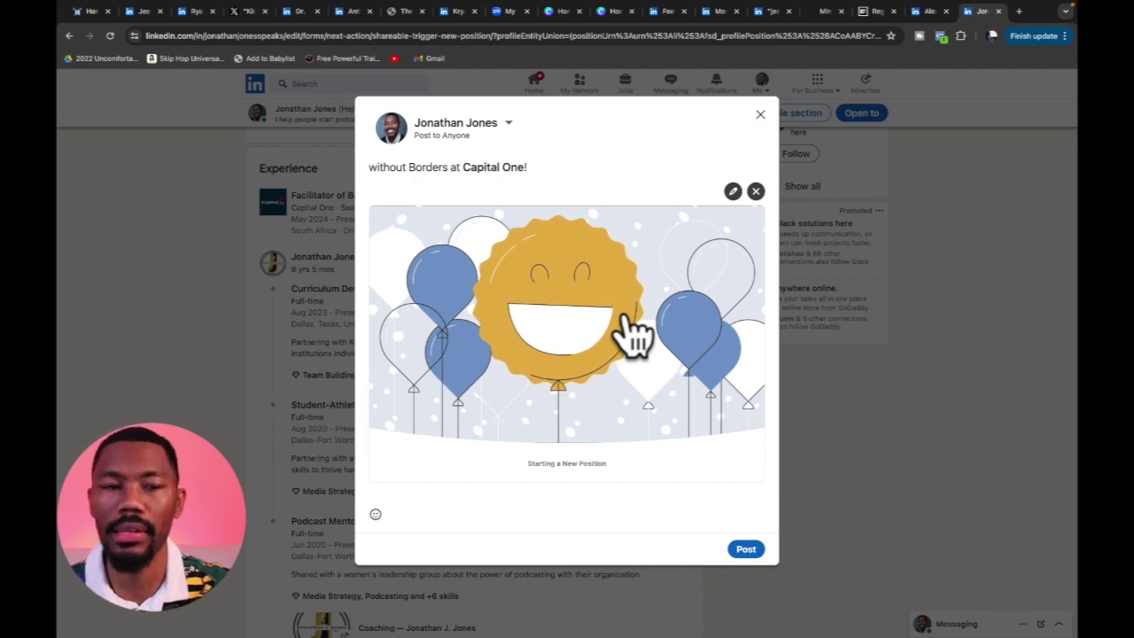
left_click(732, 192)
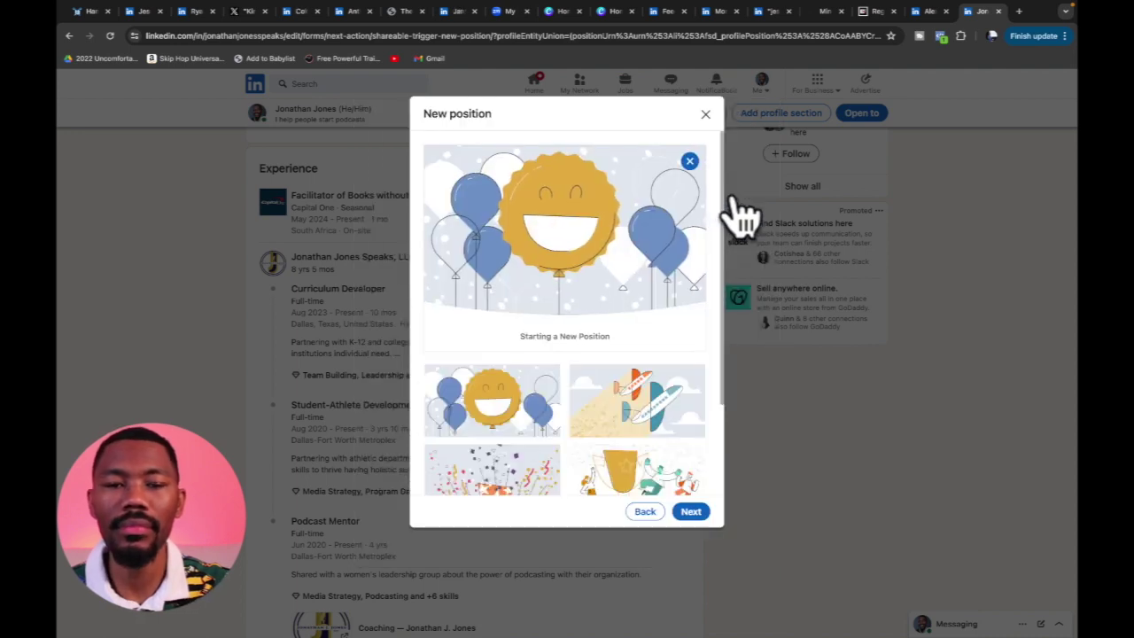
scroll(607, 442, "down", 3)
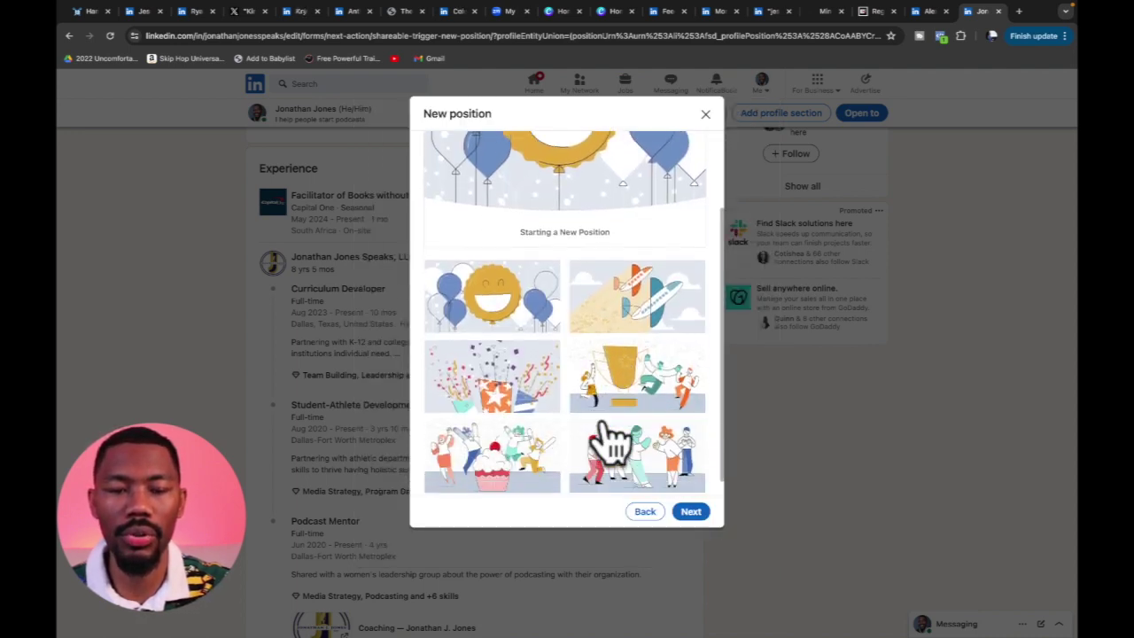
scroll(616, 337, "down", 1)
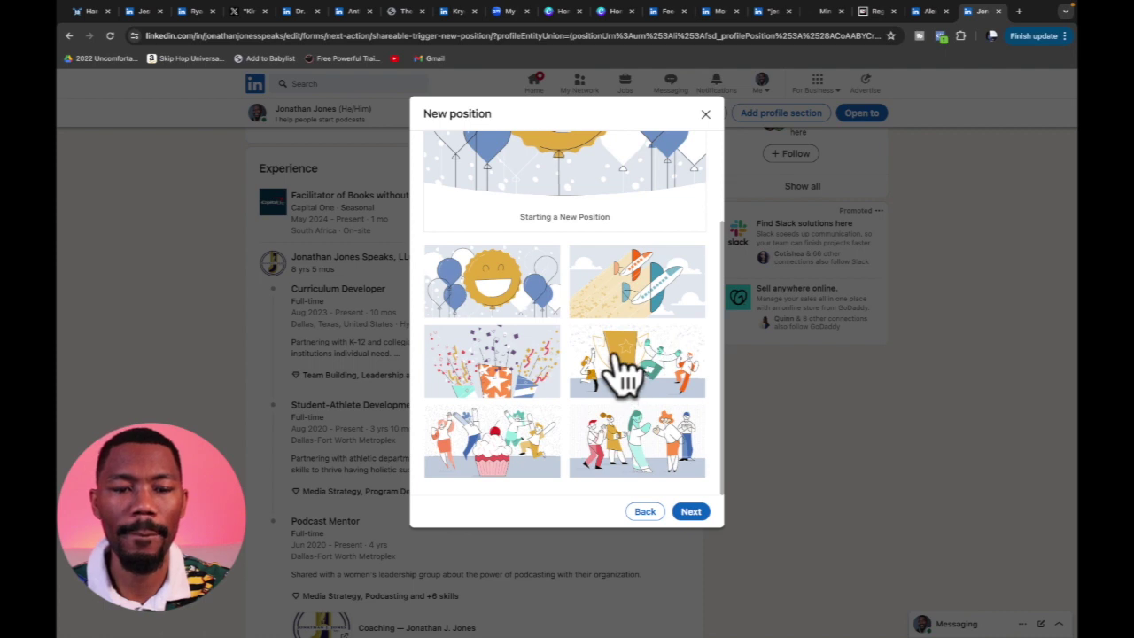
left_click(599, 371)
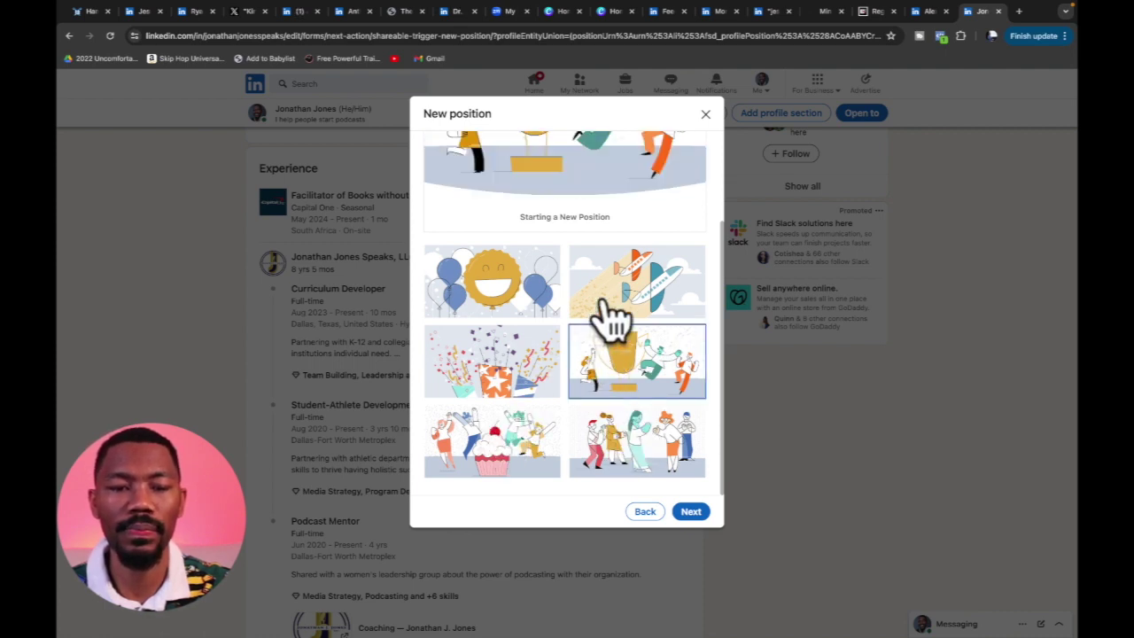
scroll(576, 319, "up", 2)
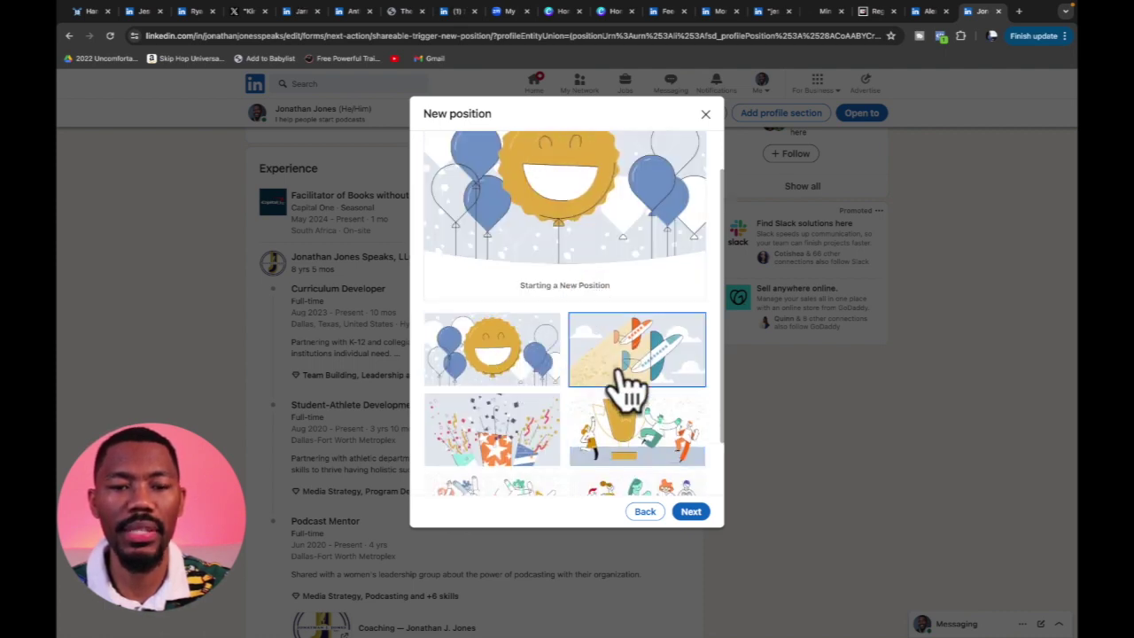
left_click(518, 445)
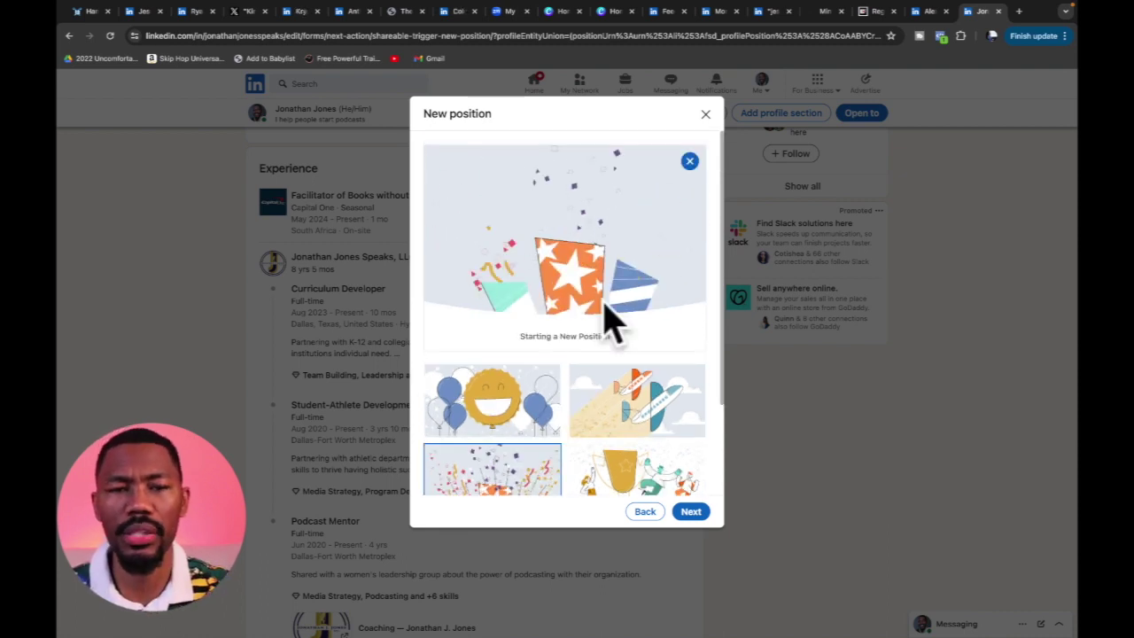
Step: Leave the image selection without applying it and discard the draft post about the new position
left_click(706, 113)
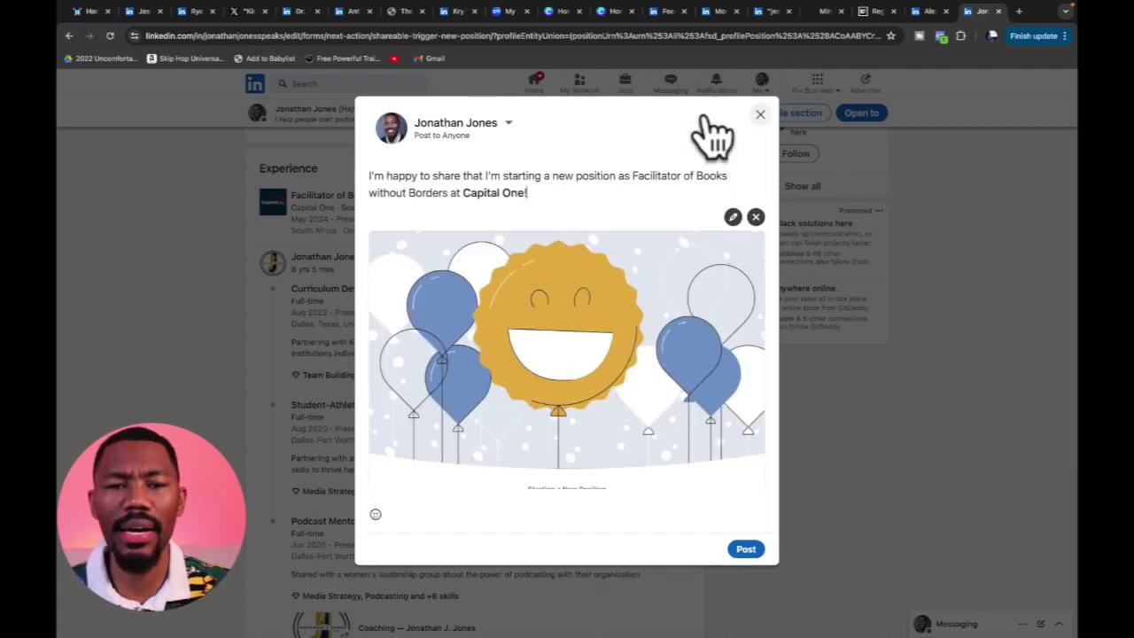
left_click(760, 115)
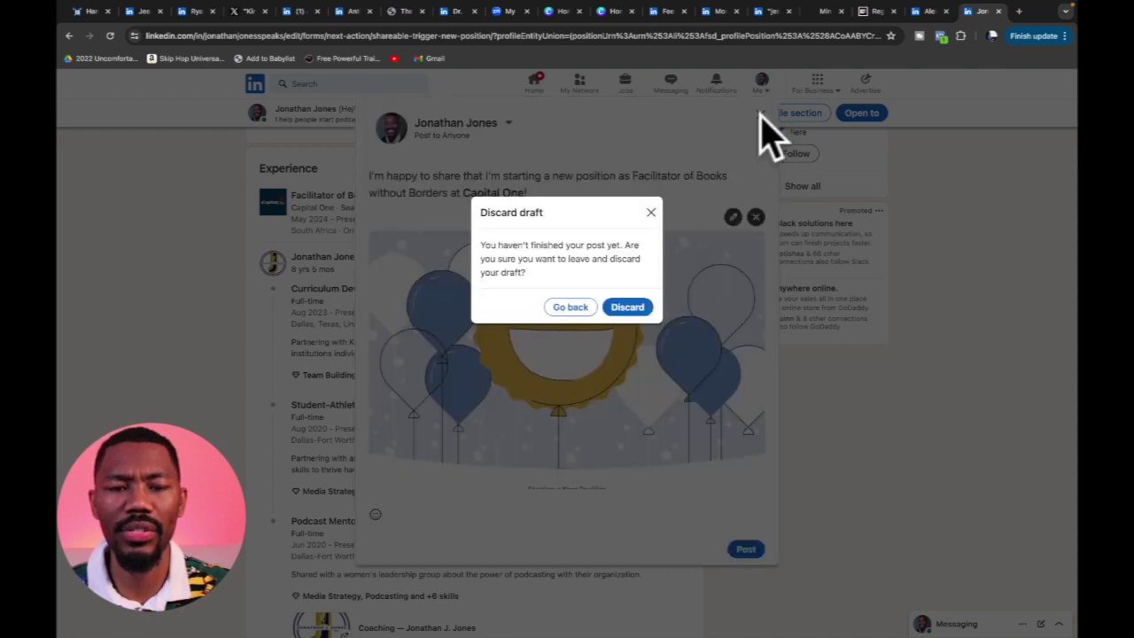
left_click(629, 310)
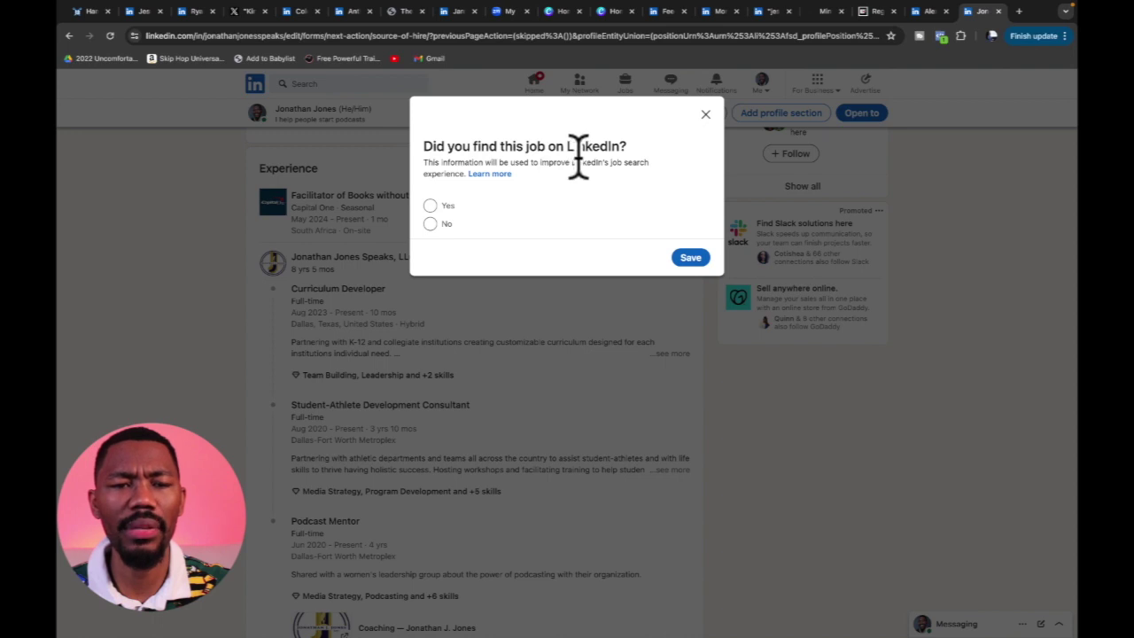
Step: Answer Yes to finding this job on LinkedIn and enable displaying "LinkedIn helped me get this job" next to the position
left_click(433, 224)
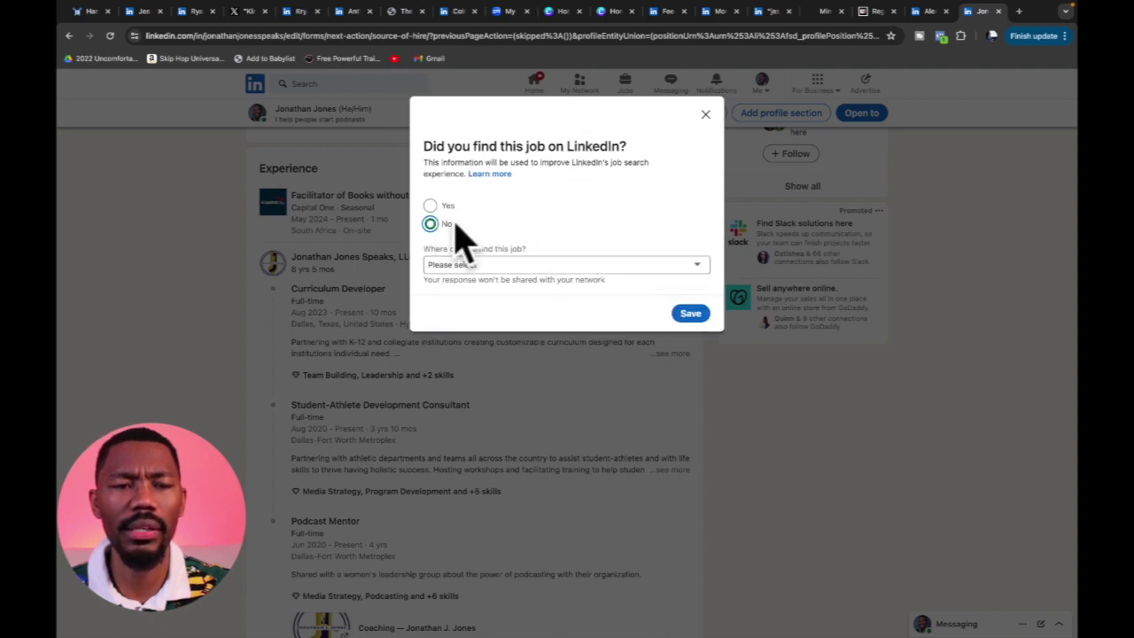
left_click(430, 207)
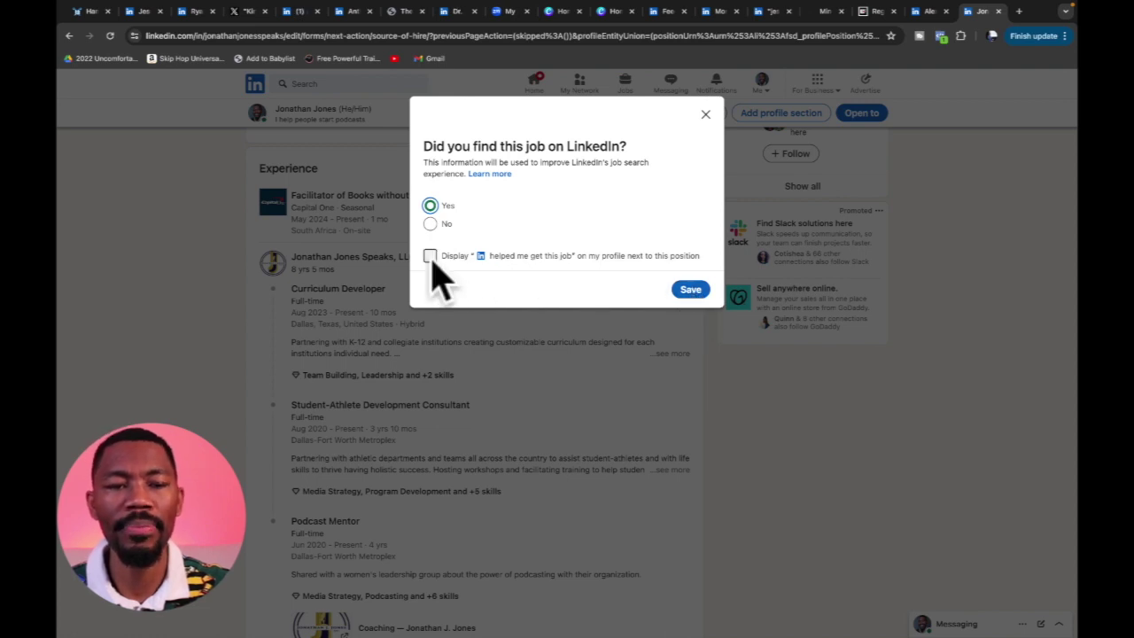
left_click(432, 258)
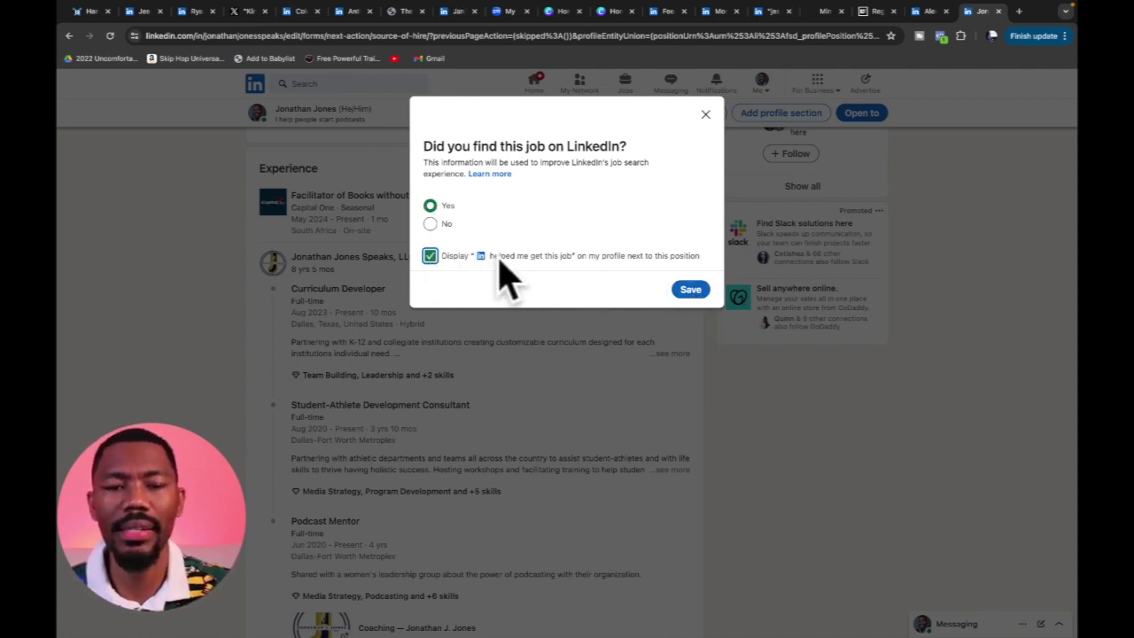
Step: Save the answer about finding the job on LinkedIn and open the Facilitator of Books without Borders position for editing
left_click(684, 284)
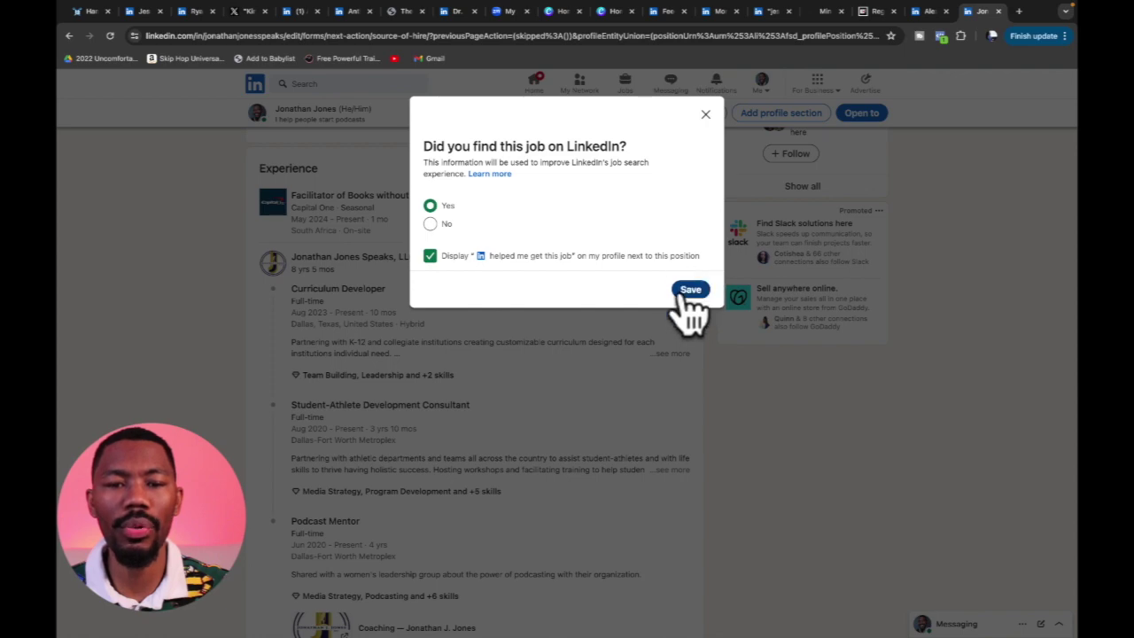
left_click(692, 293)
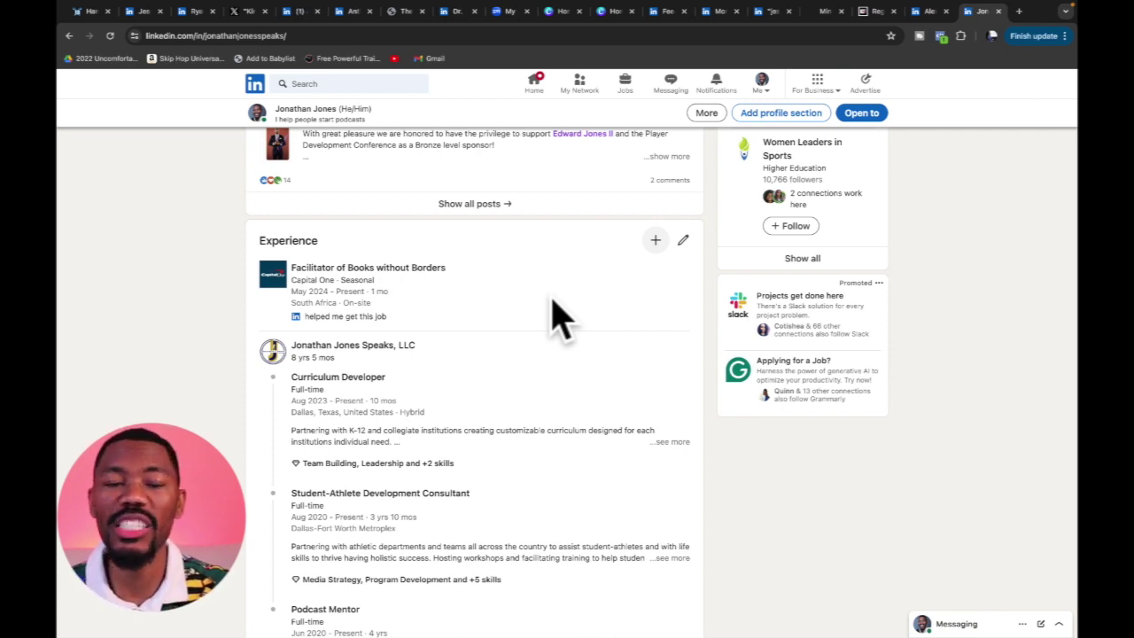
left_click(683, 240)
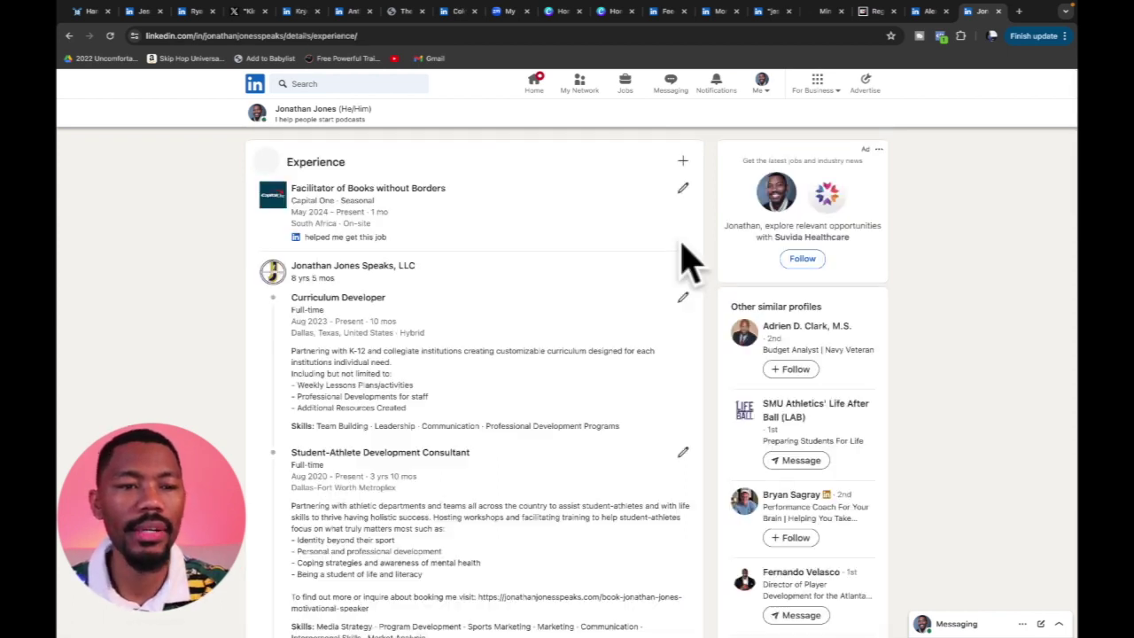
left_click(682, 189)
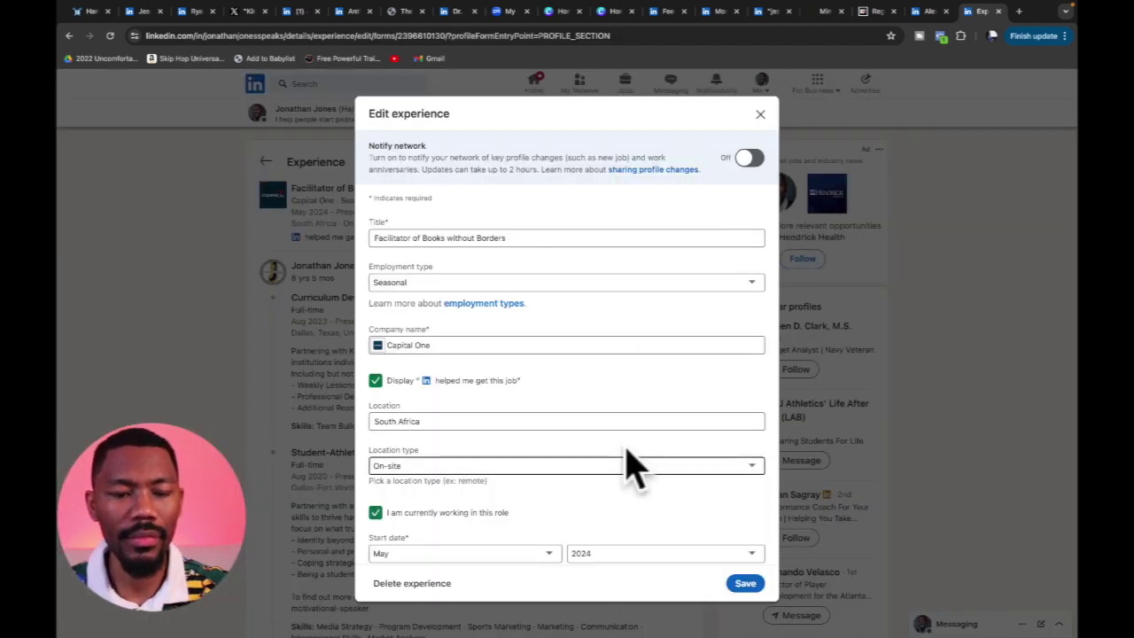
Step: Examine the position's edit form from the title and company fields through the dates, description, skills and media sections
scroll(633, 466, "down", 5)
scroll(634, 465, "down", 6)
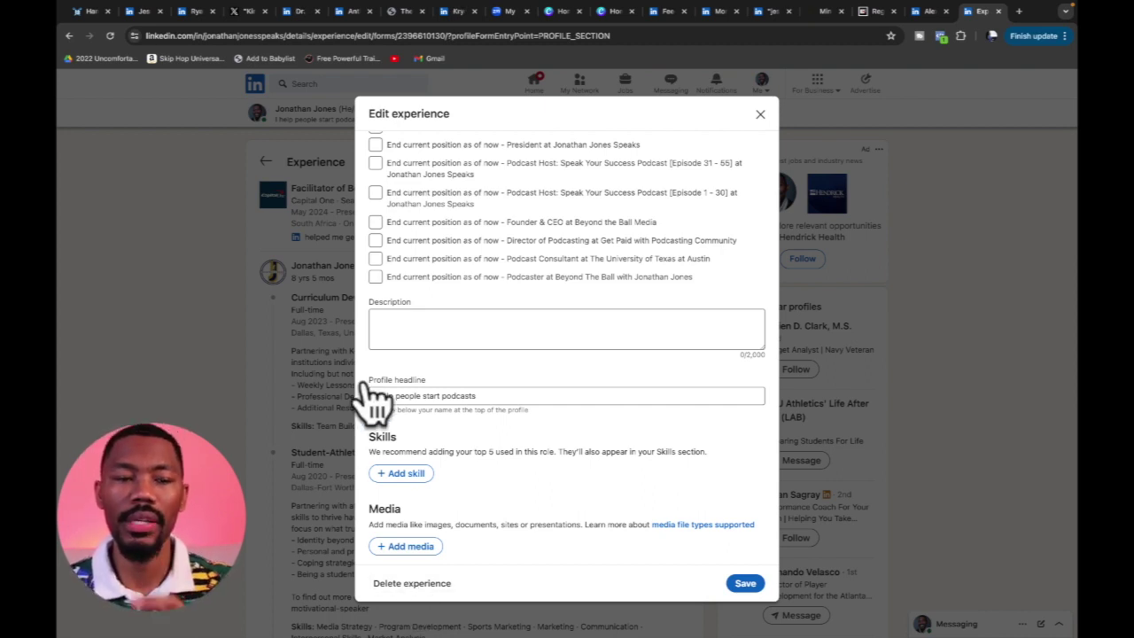
left_click(379, 323)
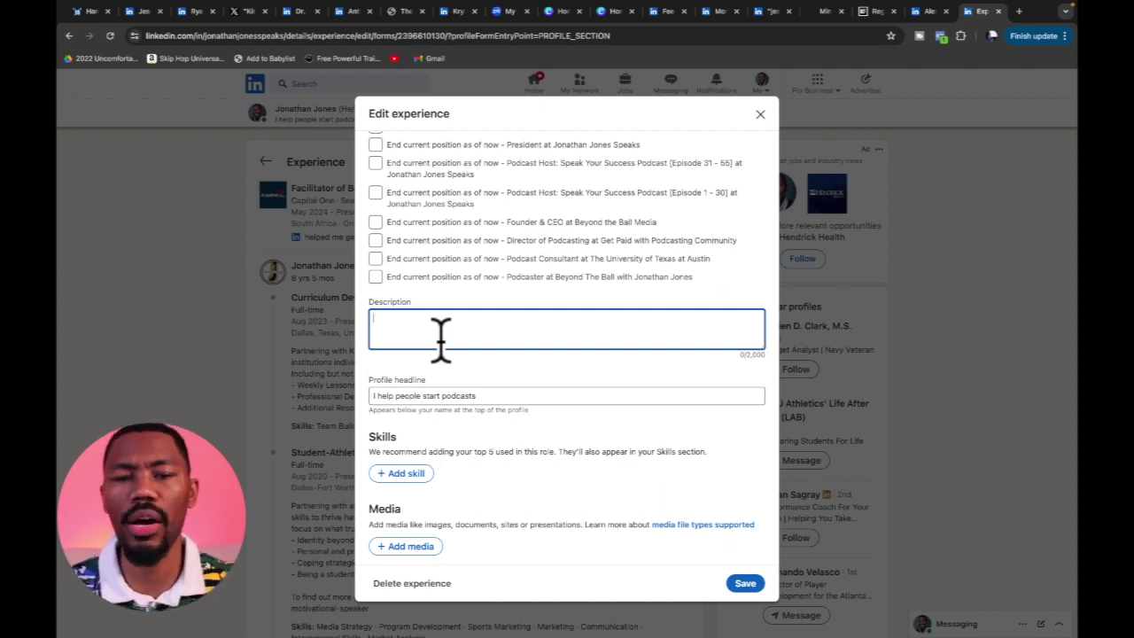
scroll(440, 335, "up", 10)
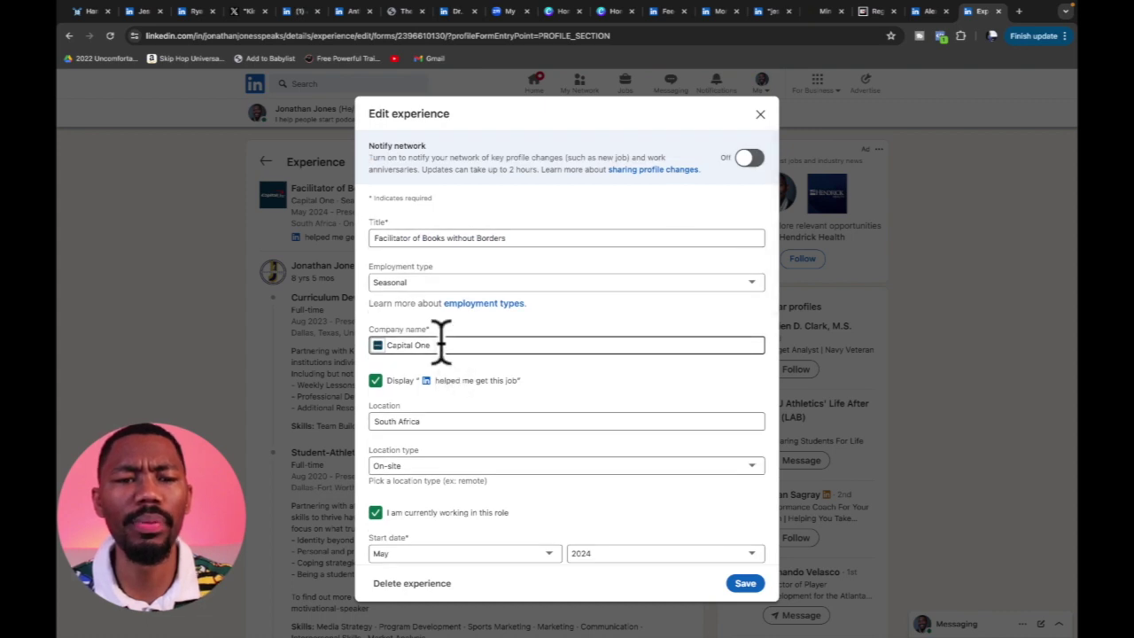
scroll(440, 335, "down", 10)
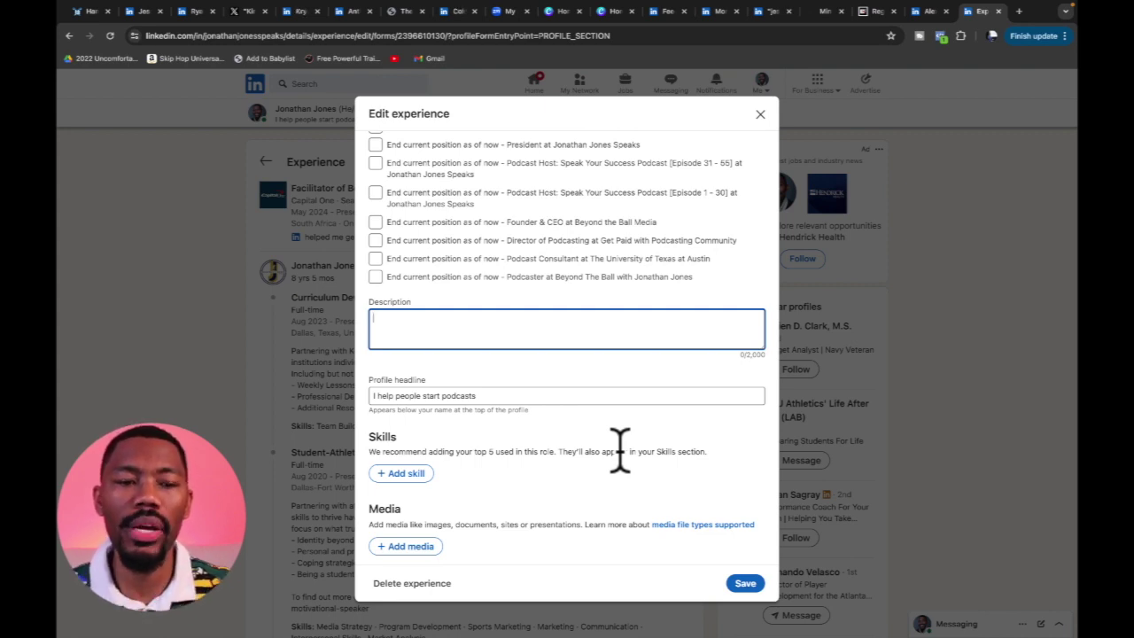
scroll(618, 448, "up", 4)
scroll(572, 474, "up", 5)
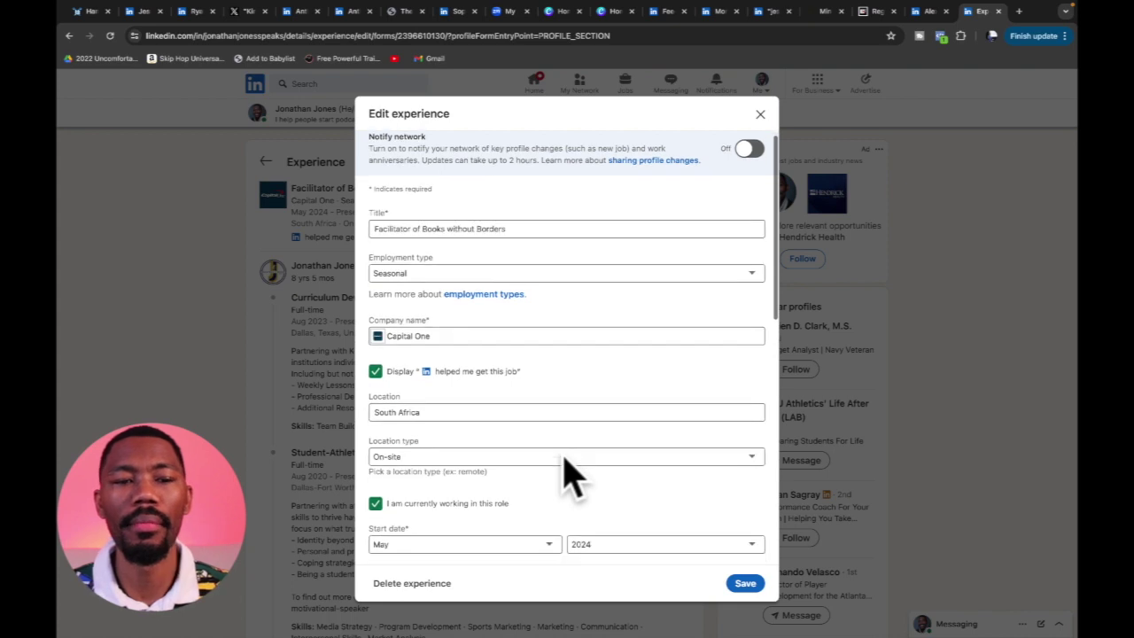
scroll(572, 479, "down", 1)
scroll(571, 479, "down", 2)
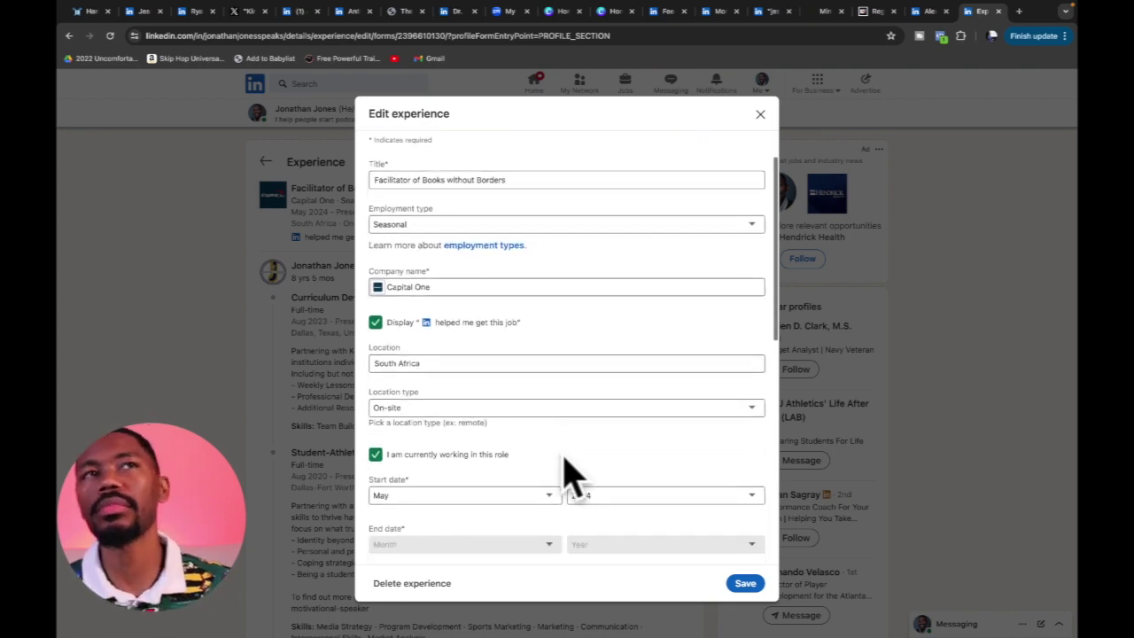
scroll(566, 462, "down", 5)
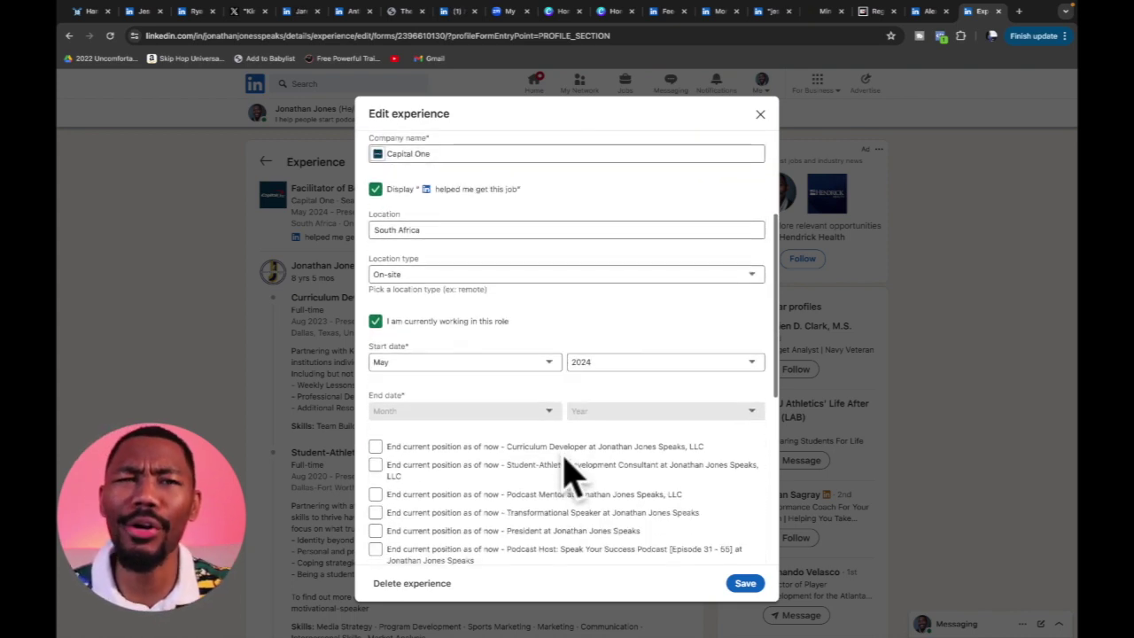
scroll(564, 461, "down", 1)
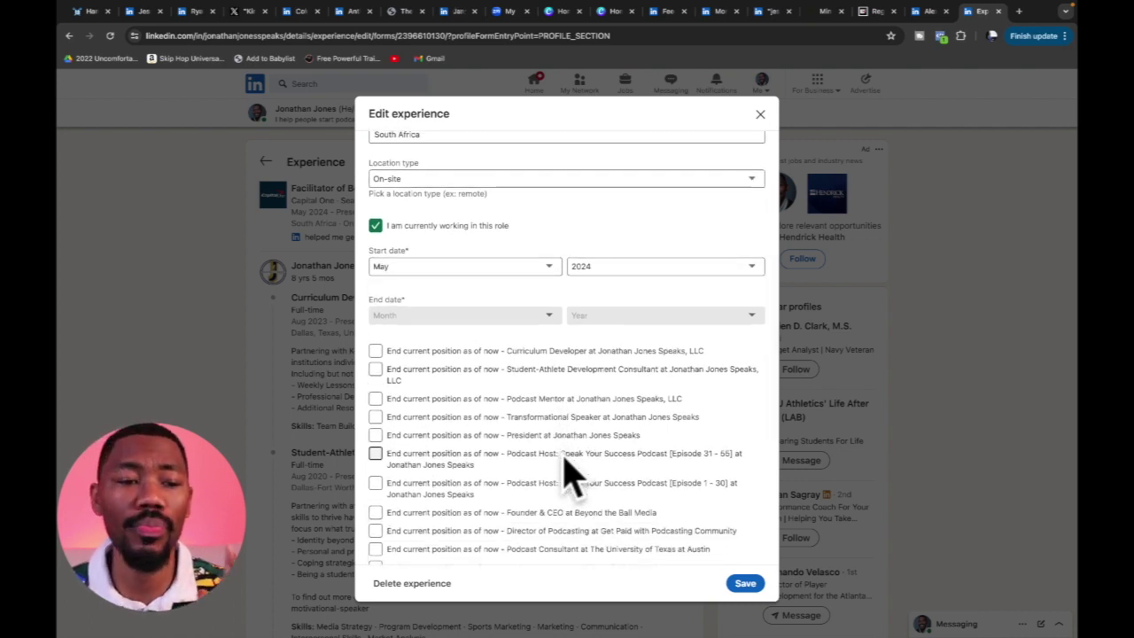
scroll(564, 461, "down", 6)
scroll(572, 478, "down", 2)
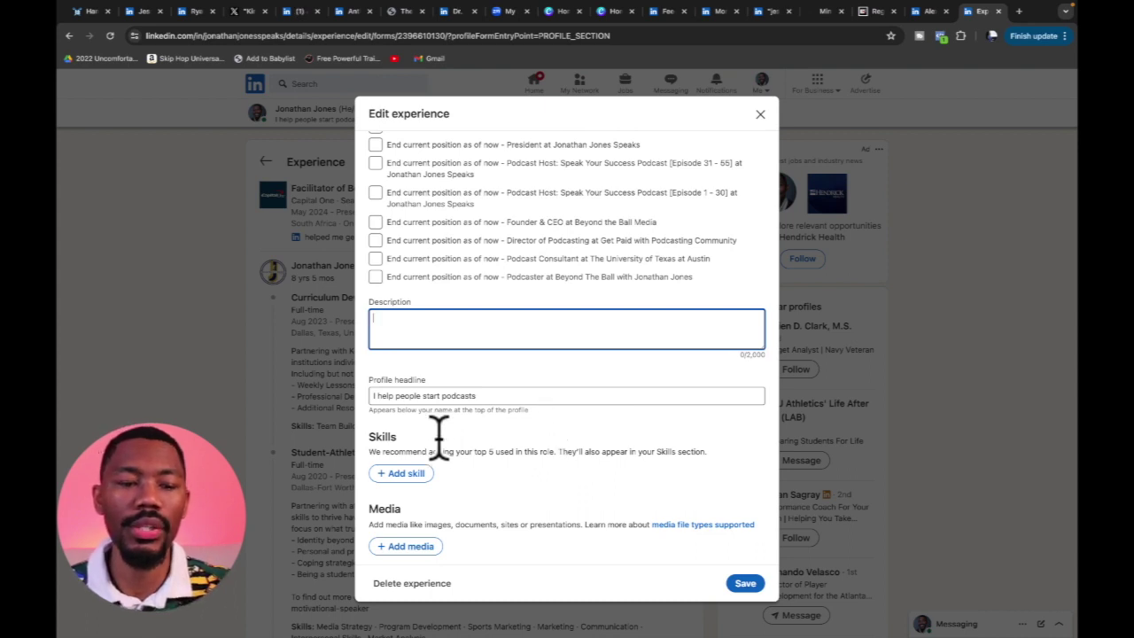
Step: Add the skills Teaching Reading and Public Speaking to the Facilitator of Books without Borders position
left_click(394, 472)
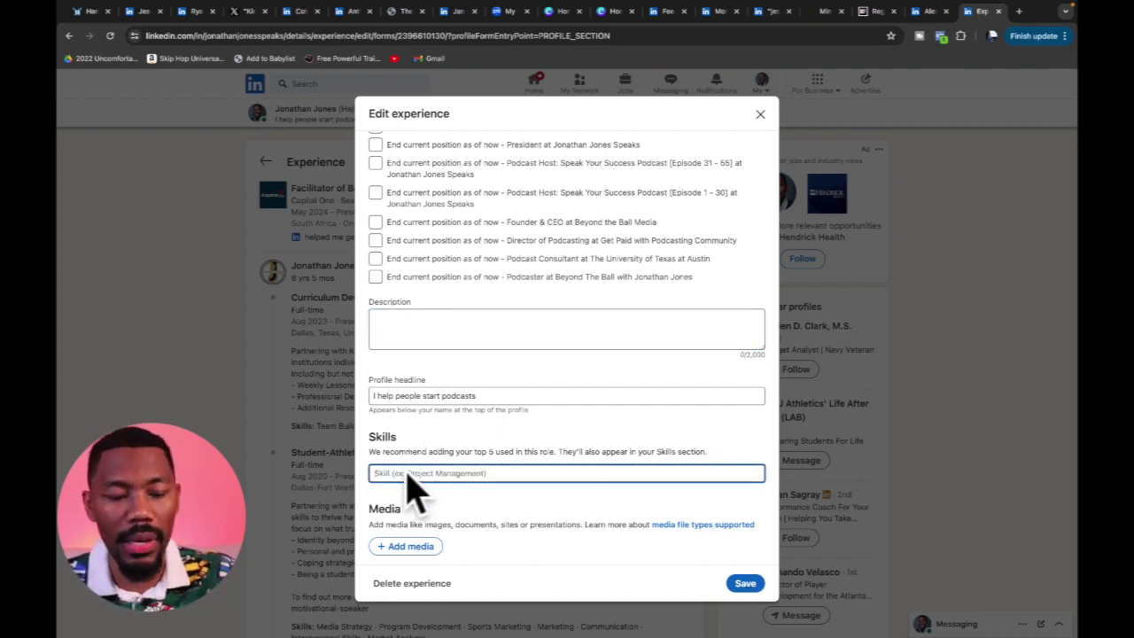
type("reading")
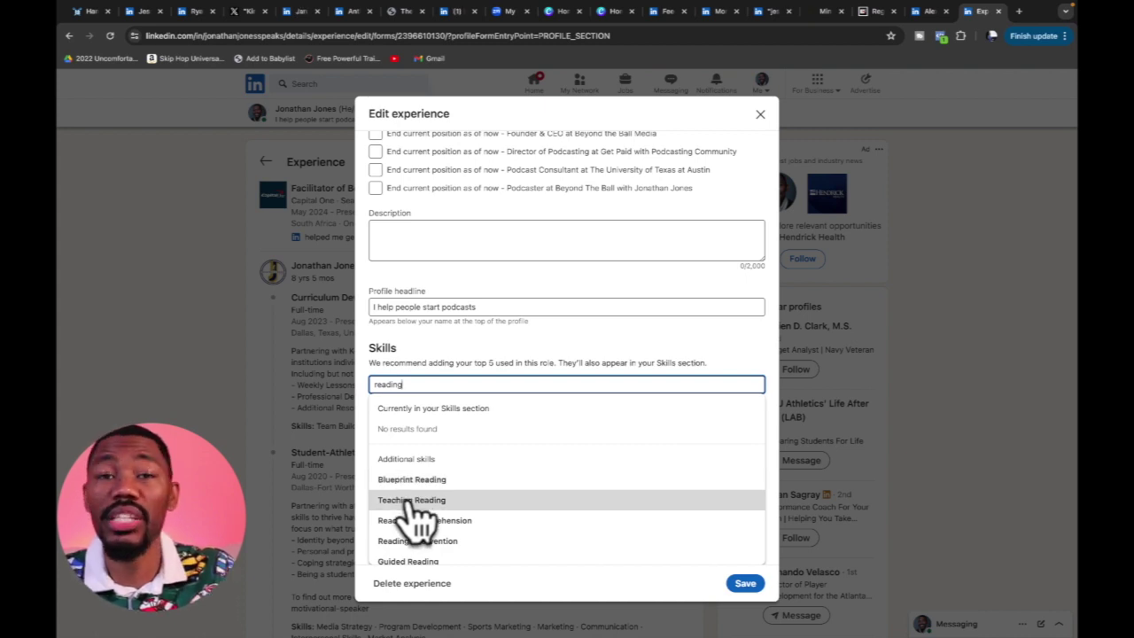
left_click(409, 504)
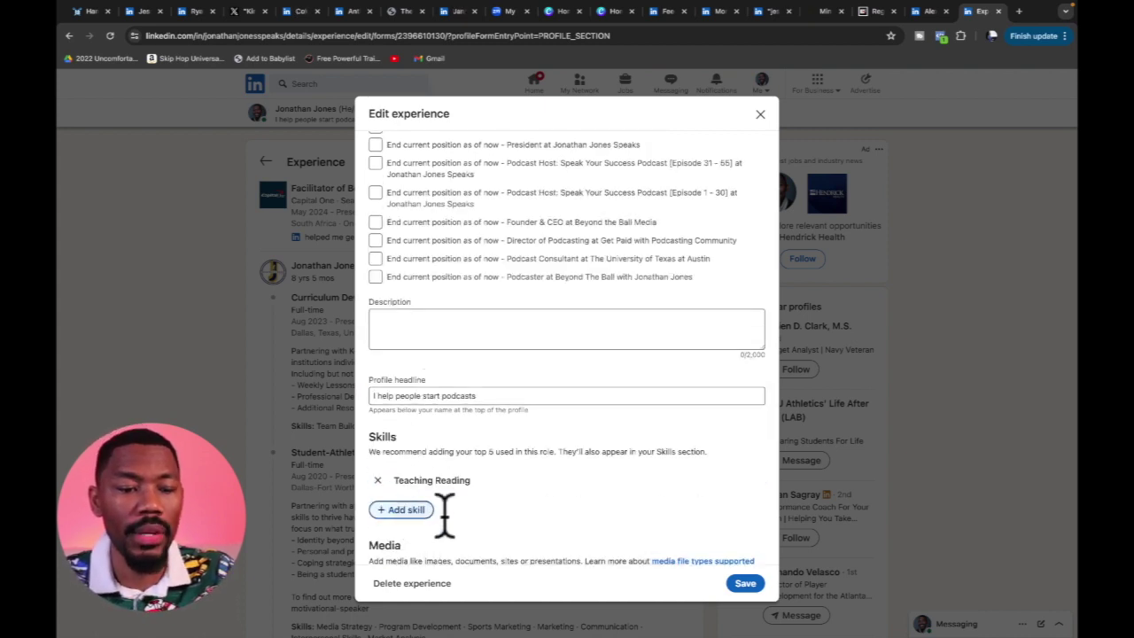
left_click(405, 511)
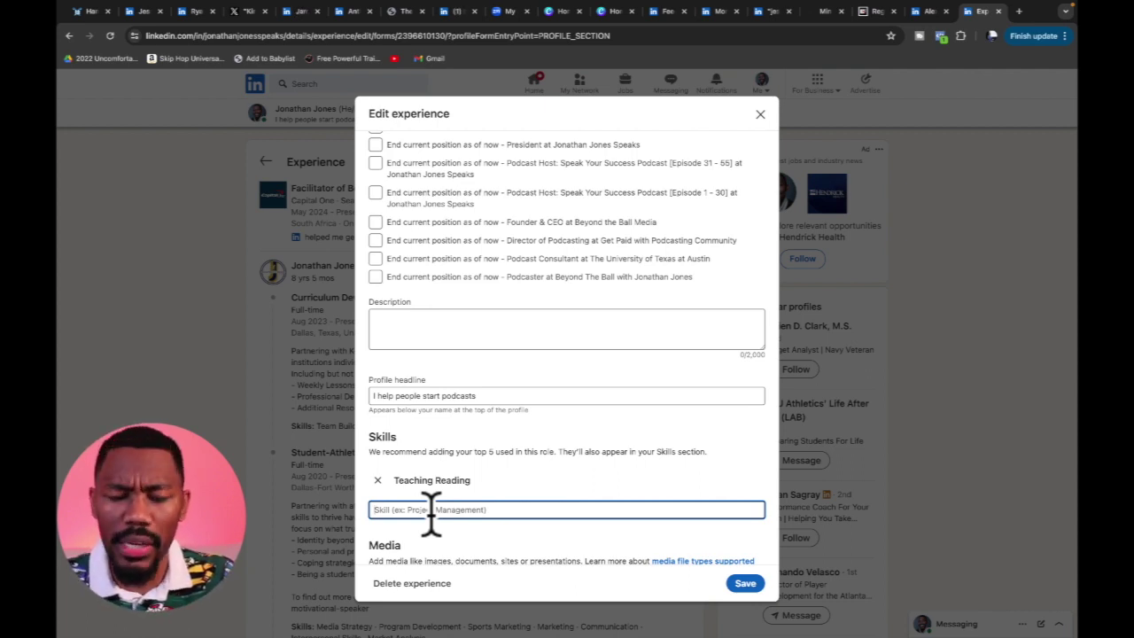
type("public s")
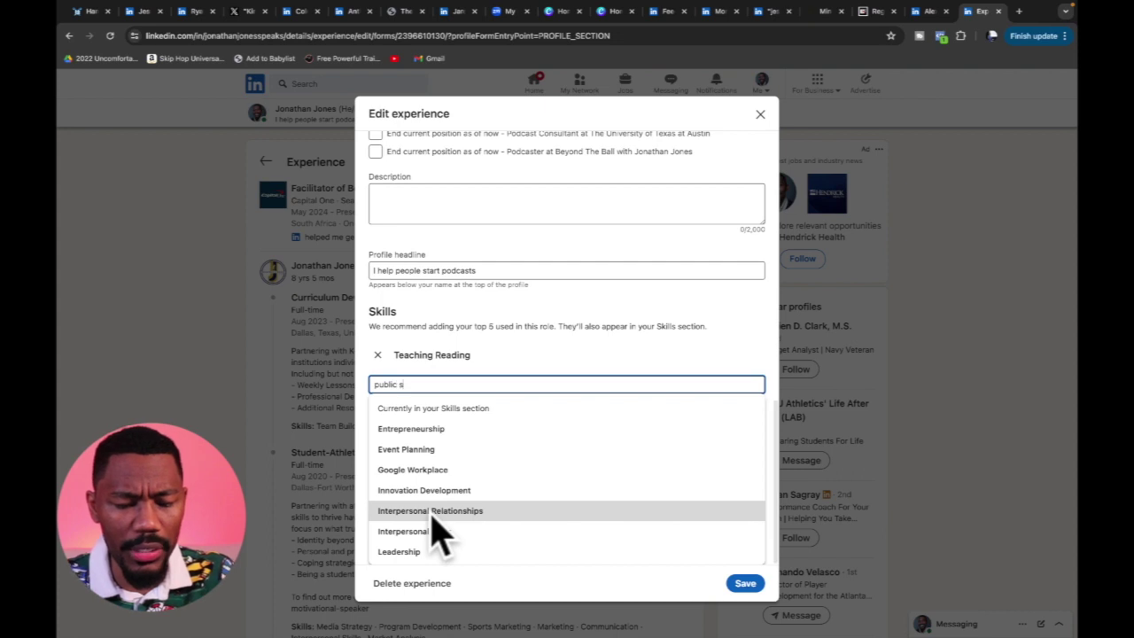
type("peaking")
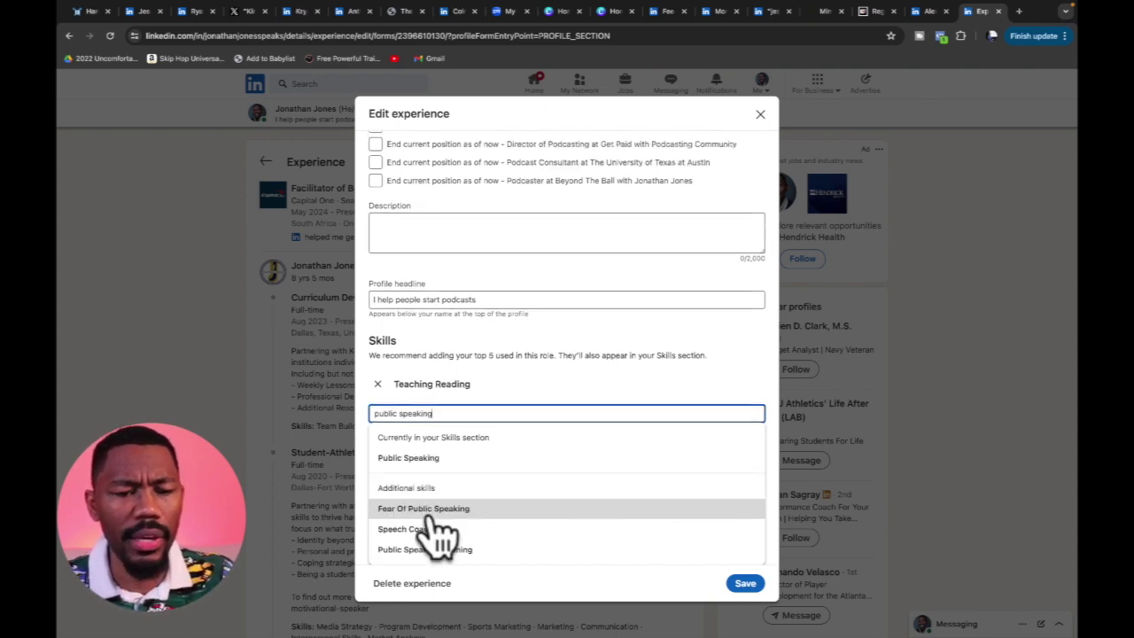
left_click(413, 457)
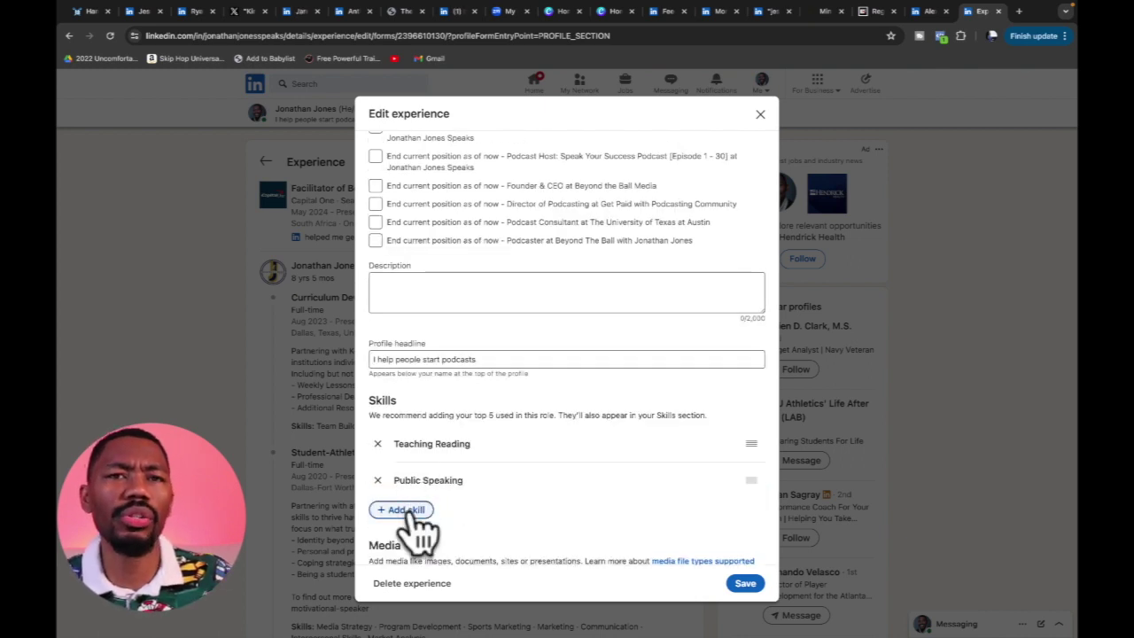
Step: Add Project Management as the third skill and save the edited position
left_click(410, 512)
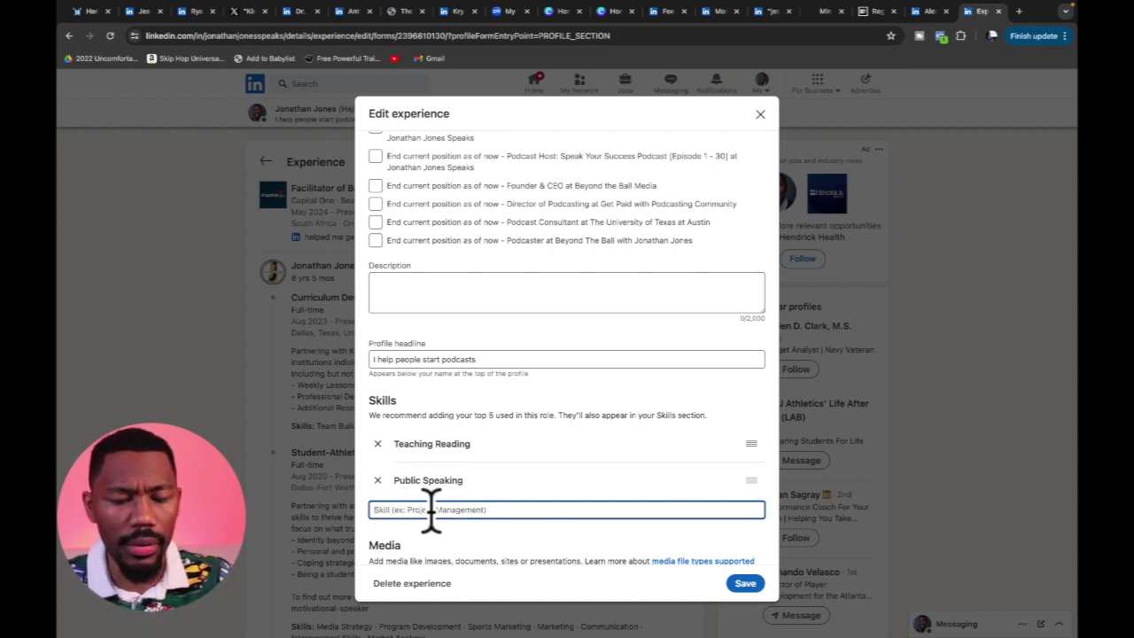
type("proje")
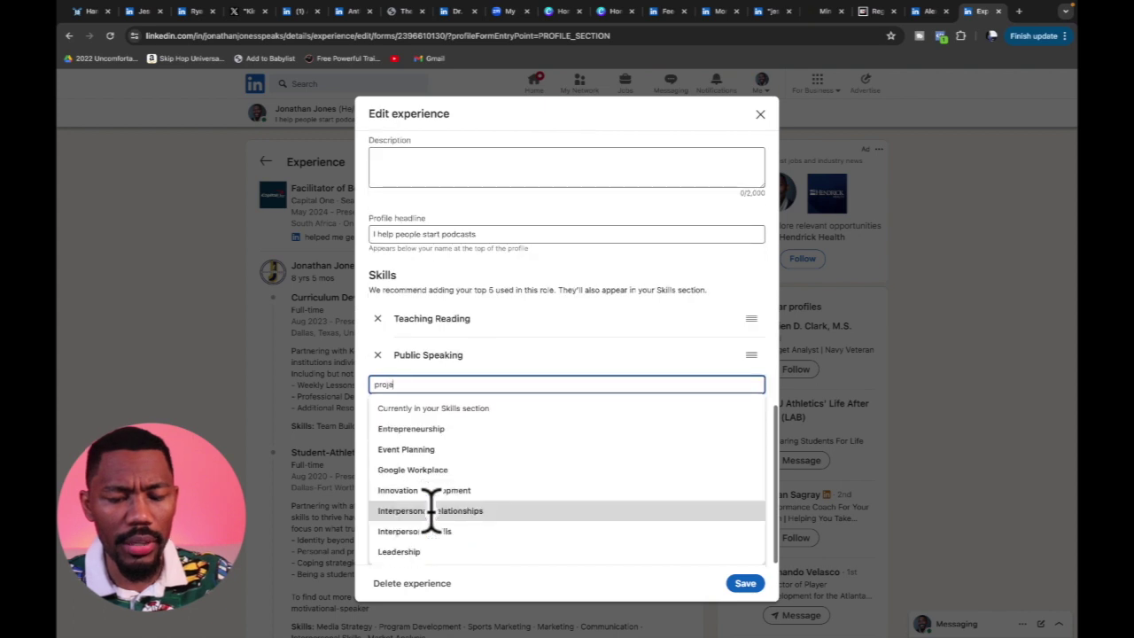
type("ct mangem")
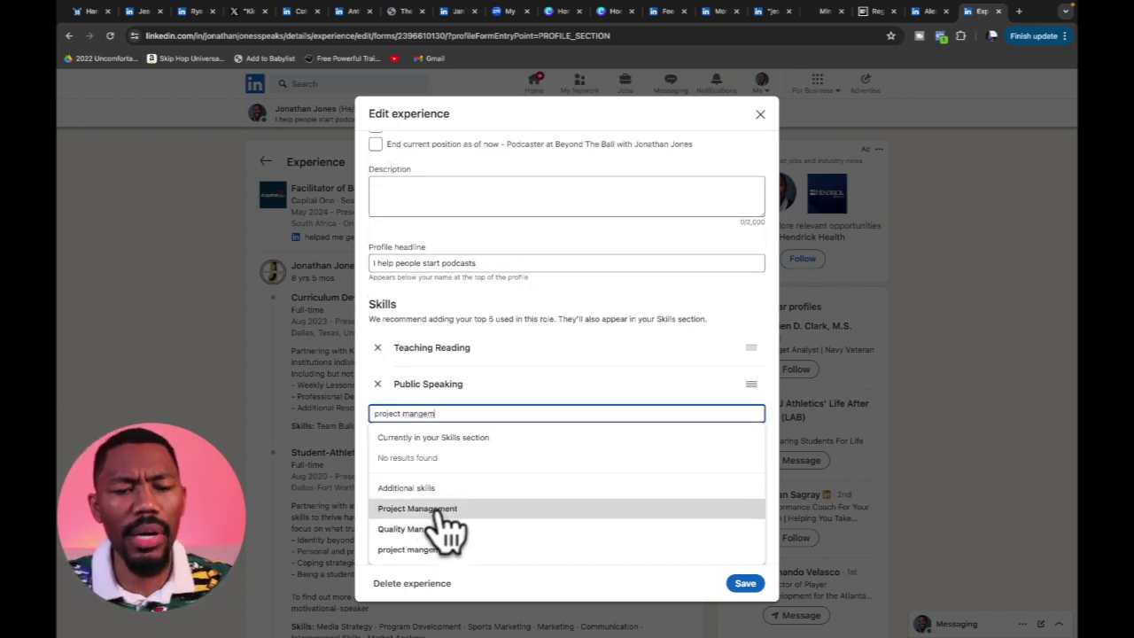
left_click(440, 510)
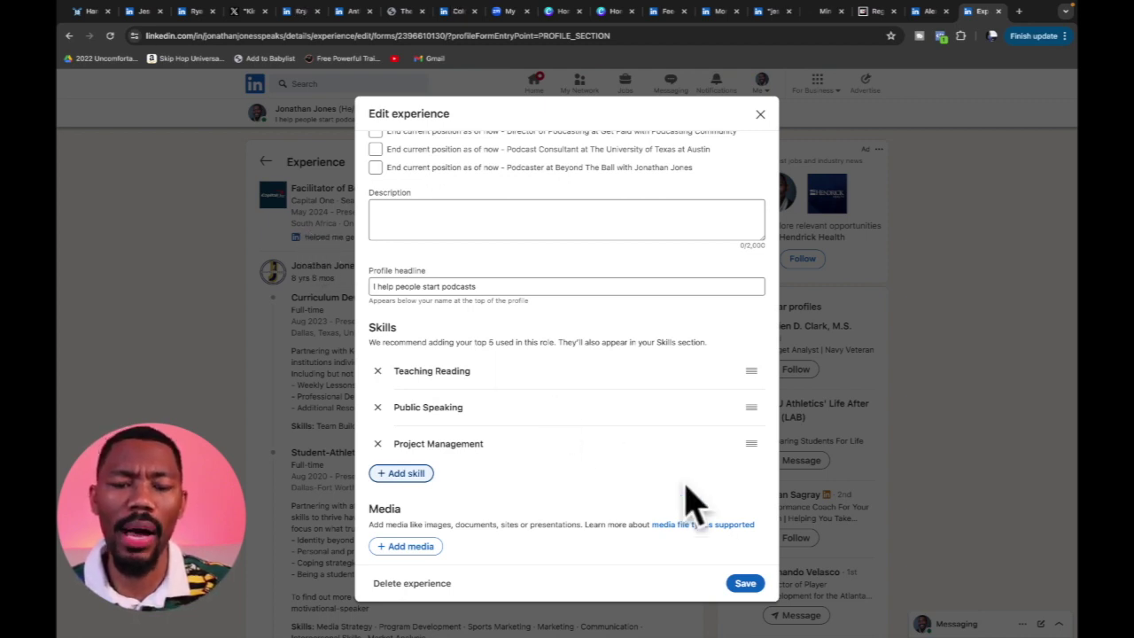
left_click(743, 585)
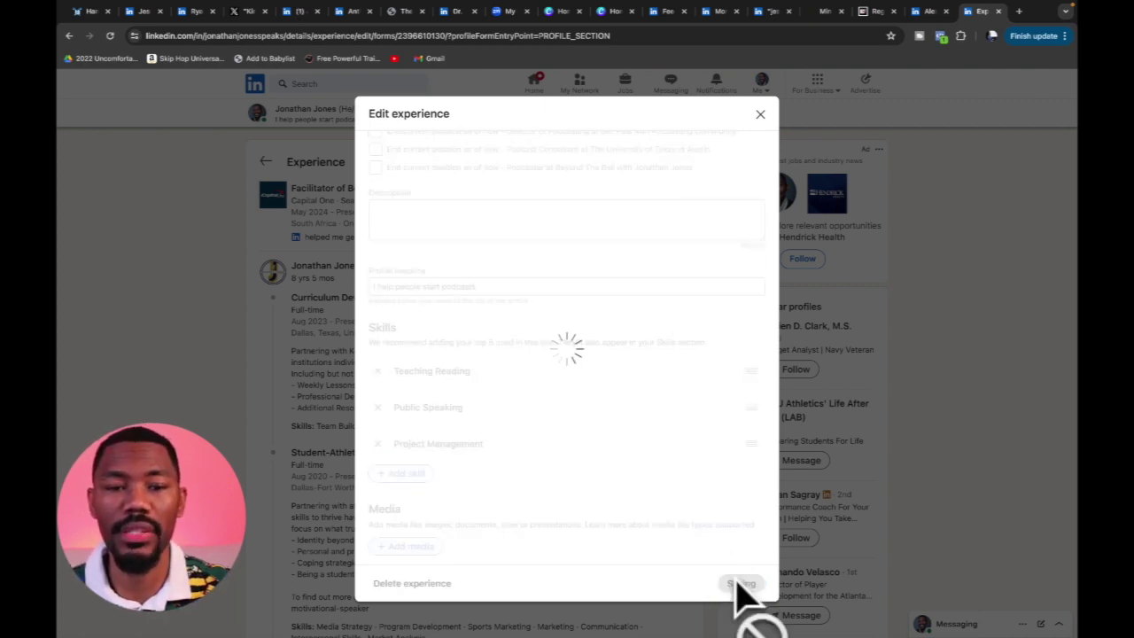
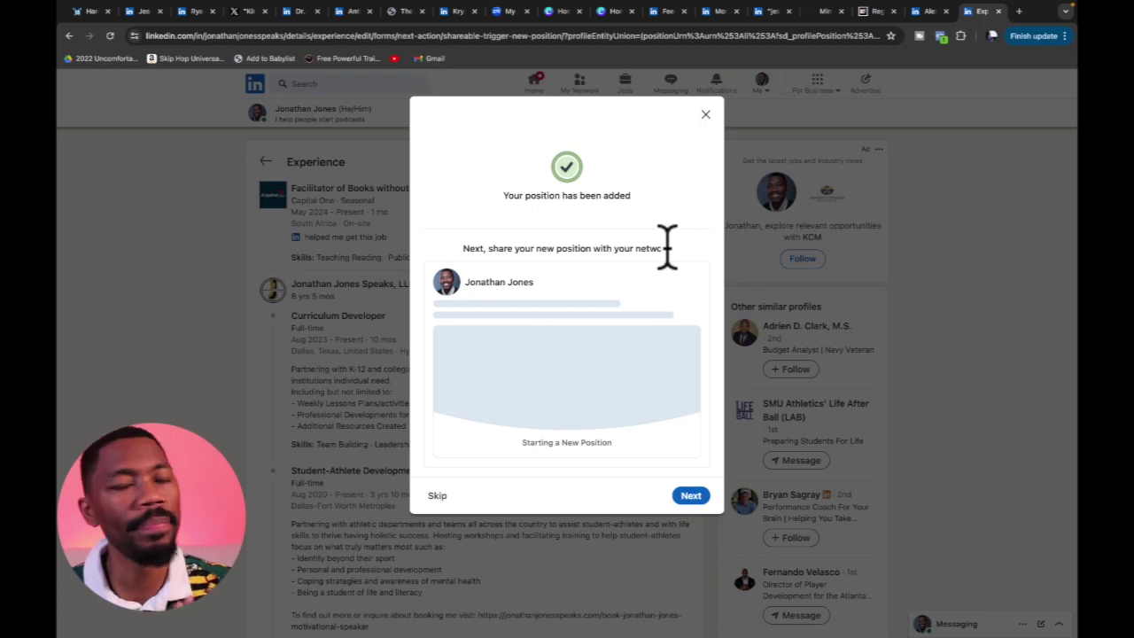
Step: Skip sharing the position with the network and skip connecting with the suggested people from Capital One
left_click(438, 496)
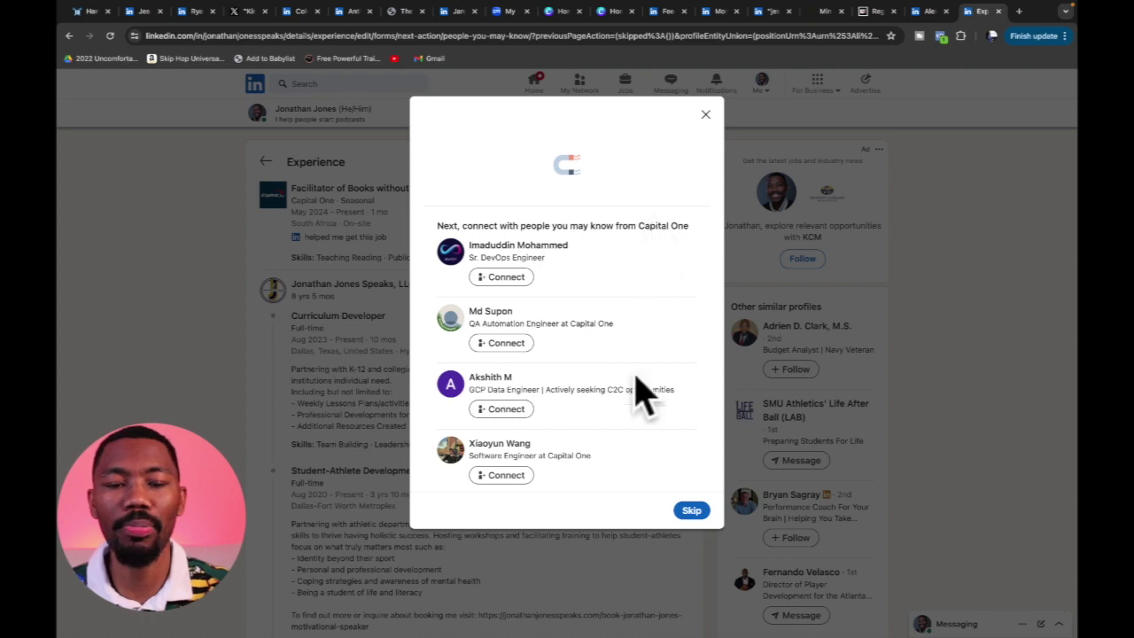
scroll(628, 431, "down", 1)
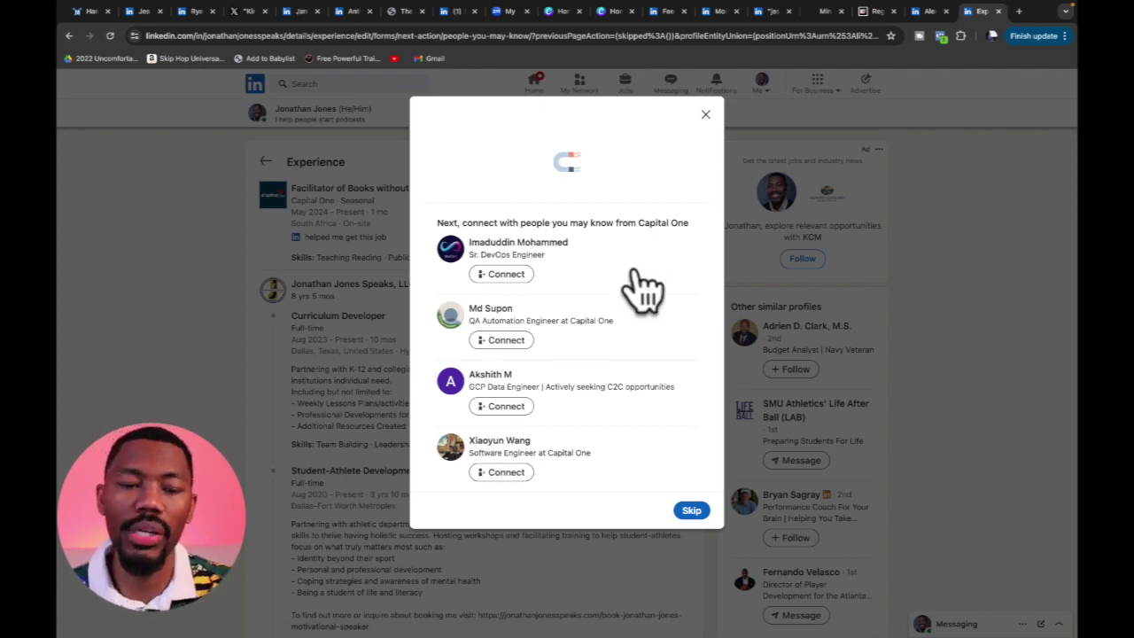
left_click(692, 511)
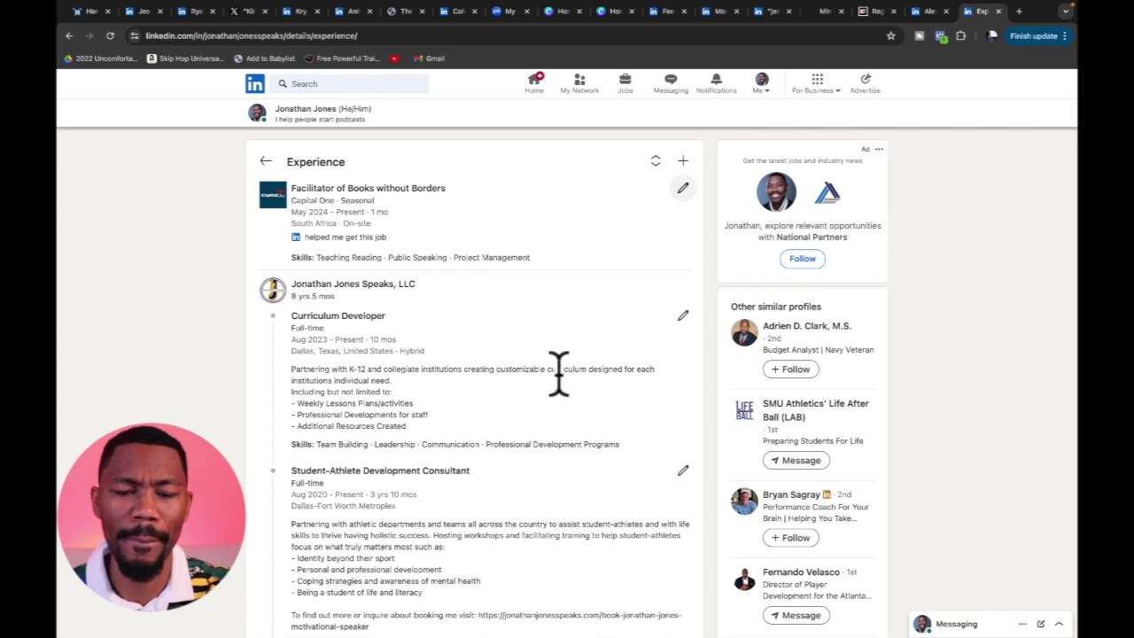
Step: Return the browser window to full screen
left_click(544, 450)
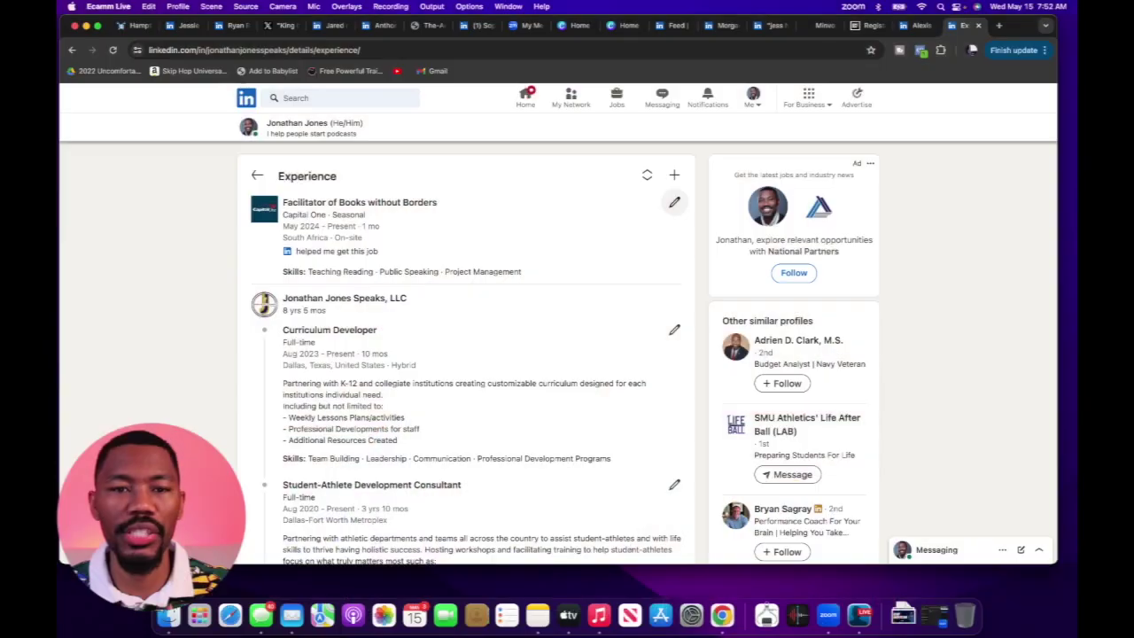
left_click(98, 25)
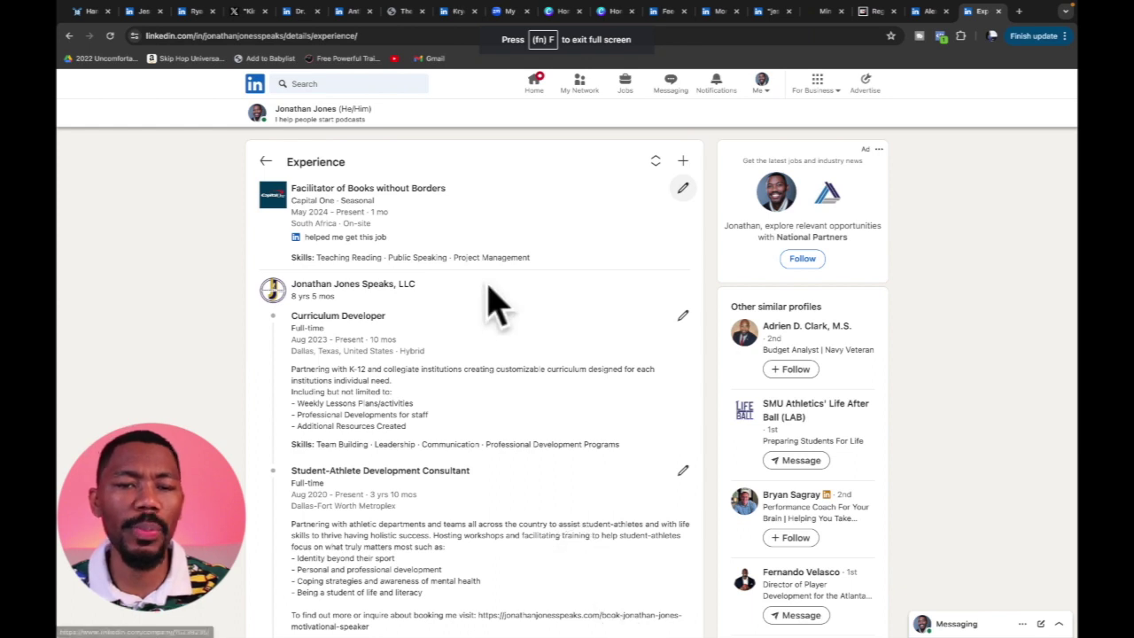
Step: Open the Student-Athlete Development Consultant position for editing, showing its full description with the booking web address highlighted
scroll(540, 292, "down", 1)
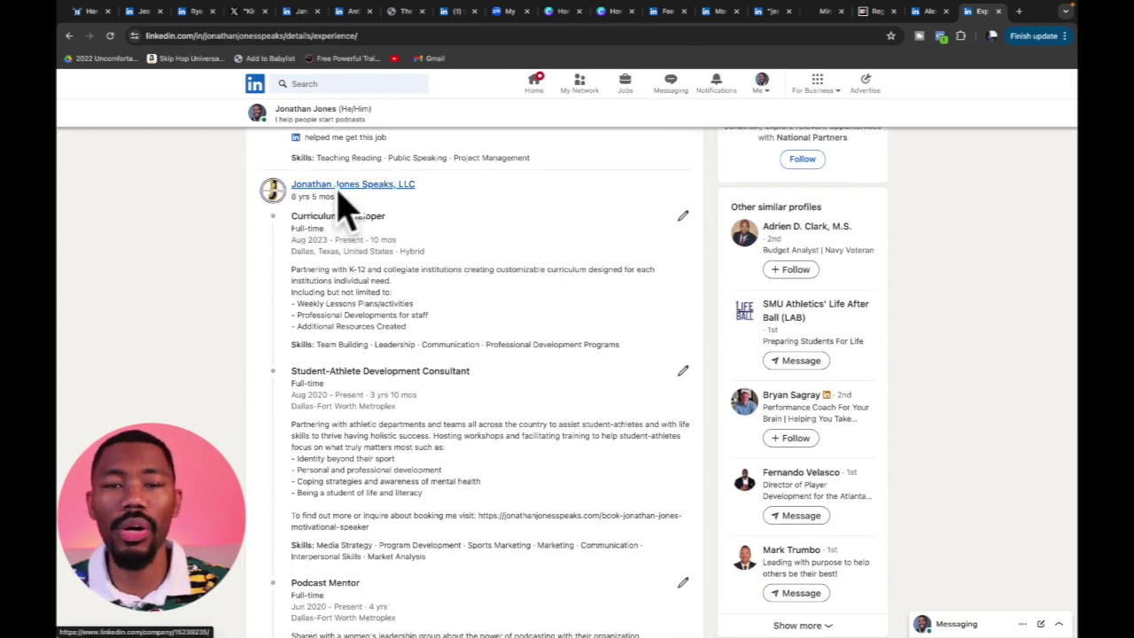
scroll(358, 208, "down", 1)
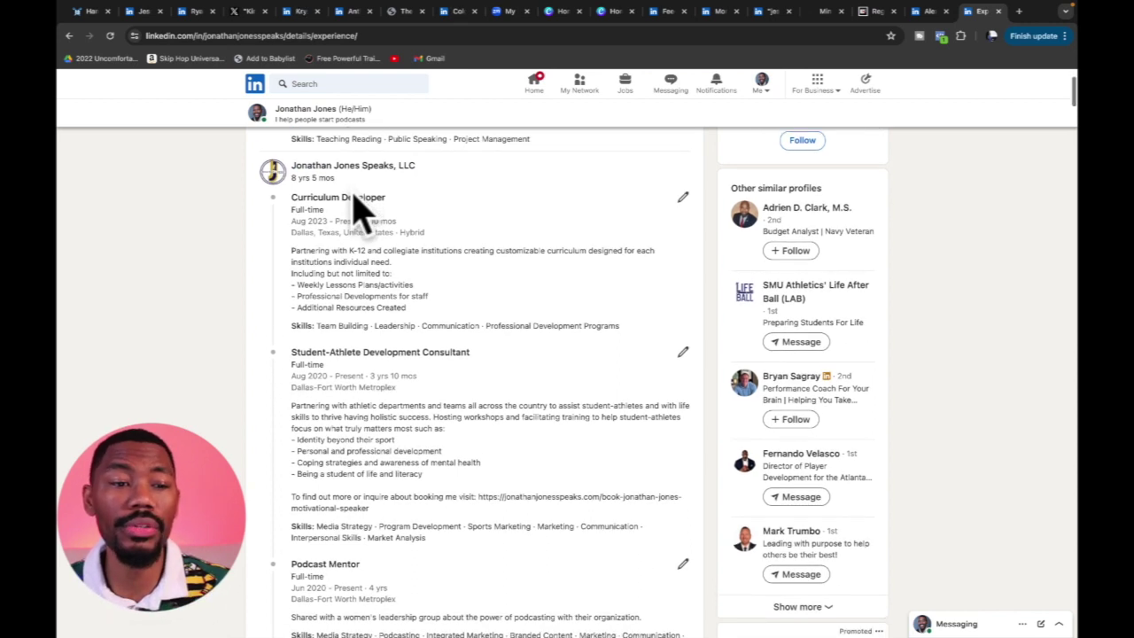
scroll(361, 210, "down", 2)
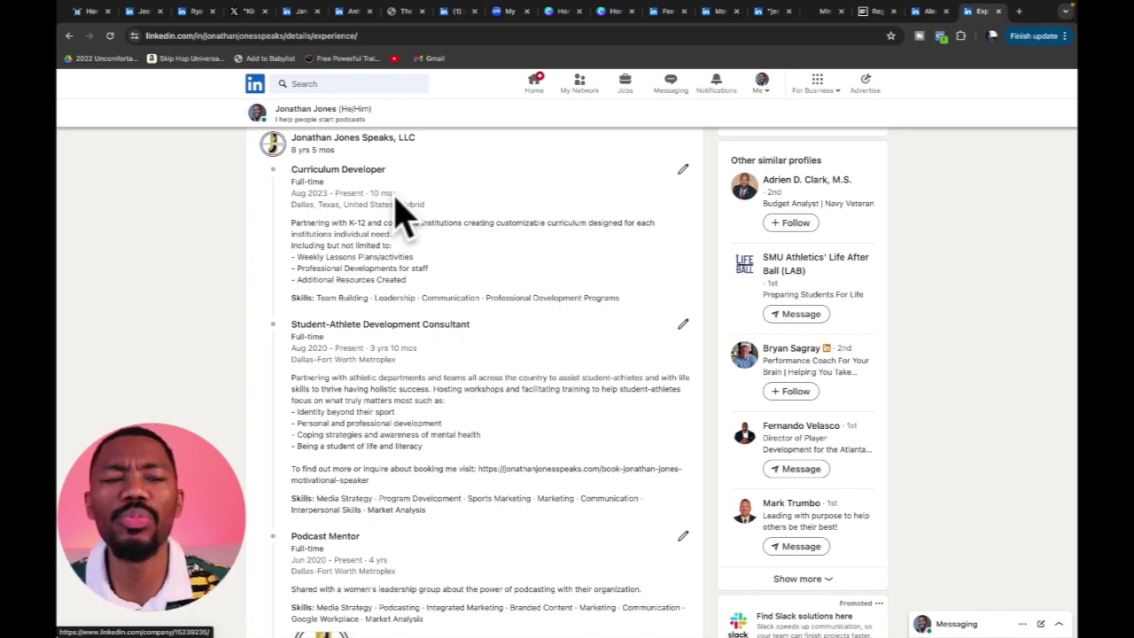
scroll(397, 202, "down", 2)
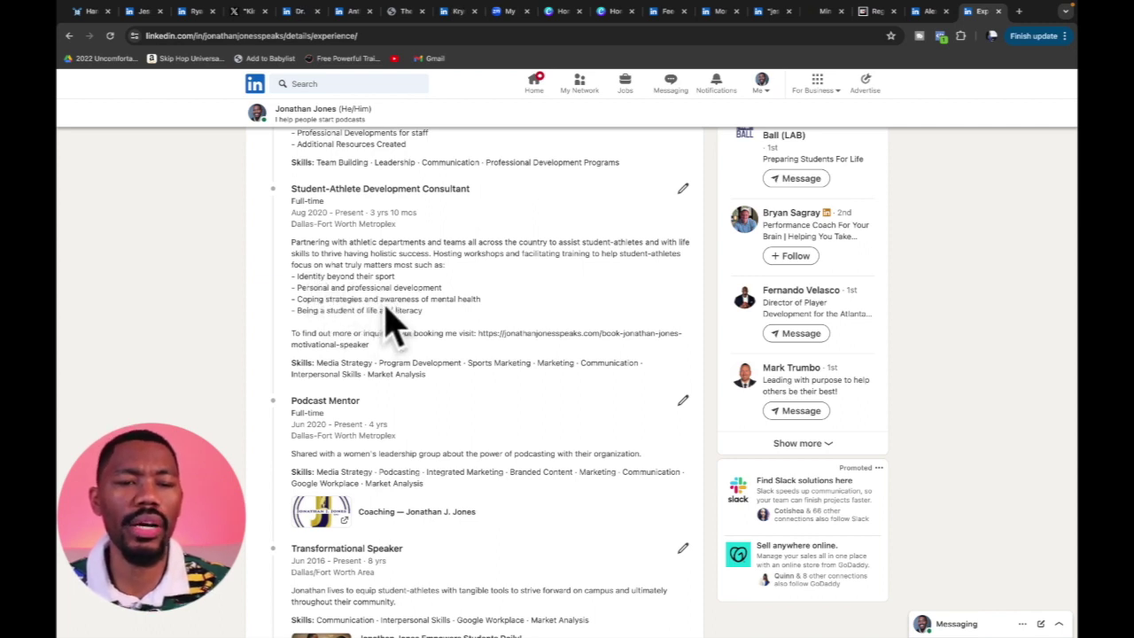
left_click(682, 190)
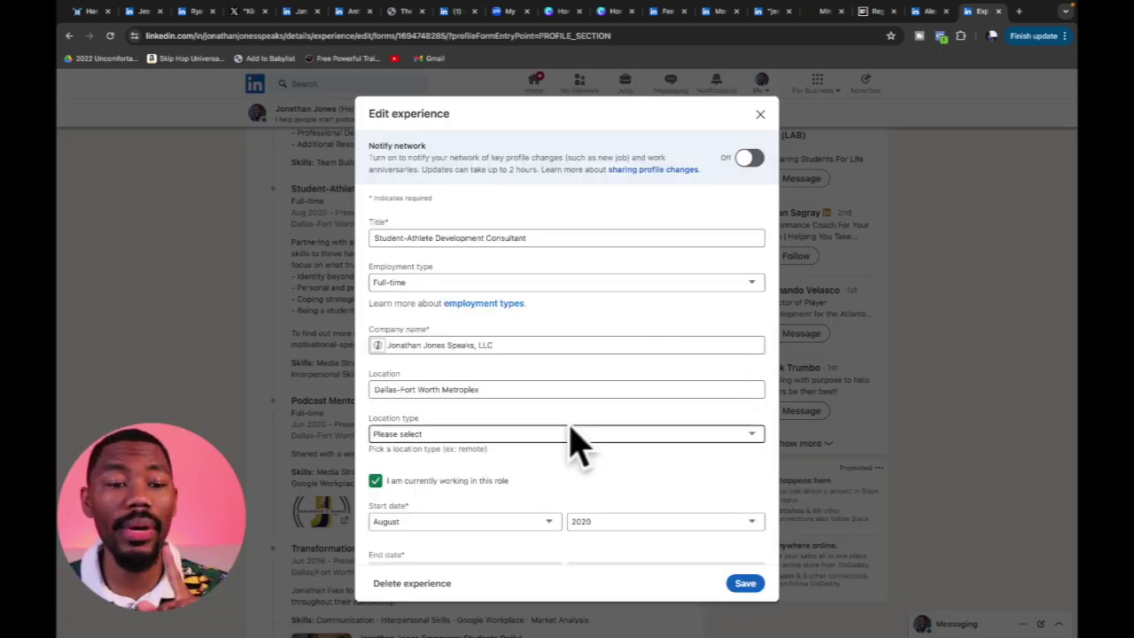
scroll(602, 372, "down", 5)
scroll(593, 352, "down", 4)
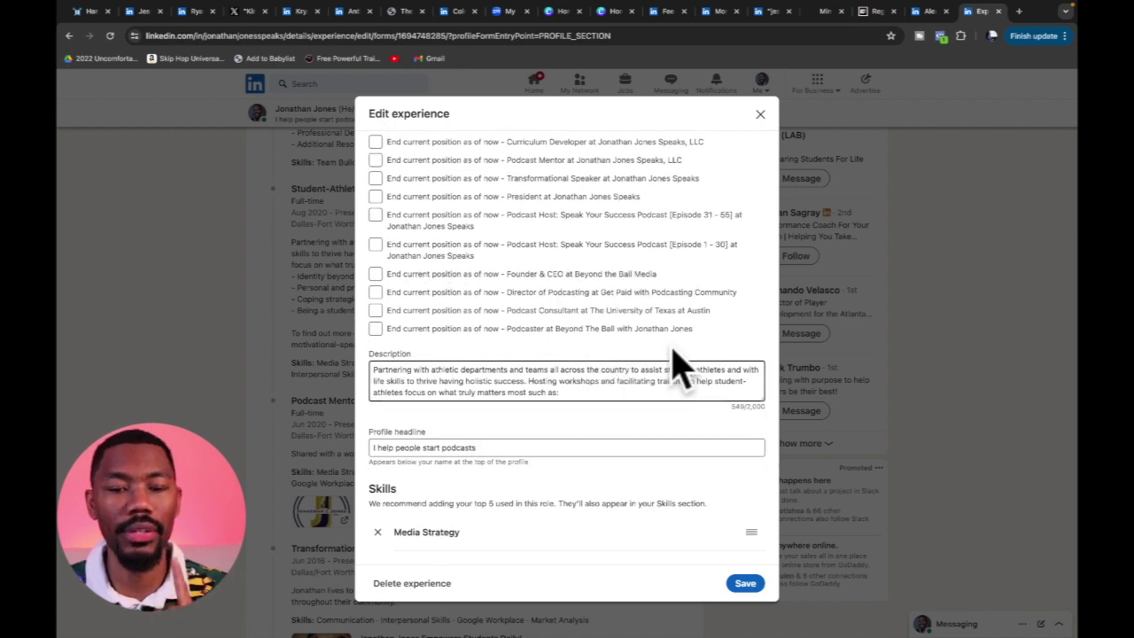
left_click_drag(764, 398, 758, 525)
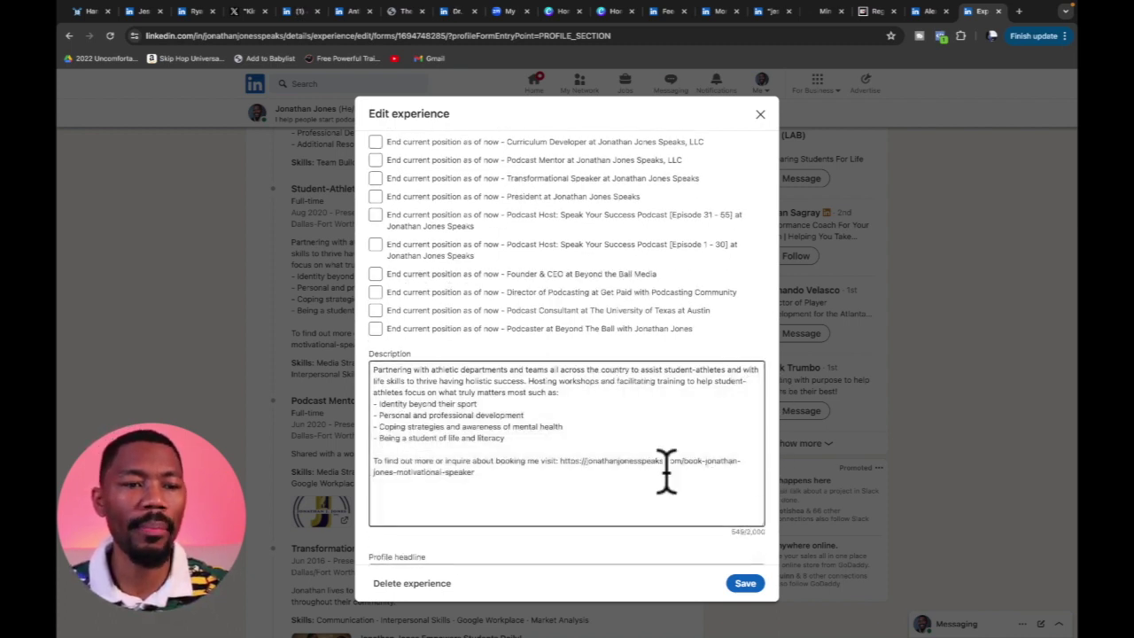
left_click_drag(573, 462, 571, 483)
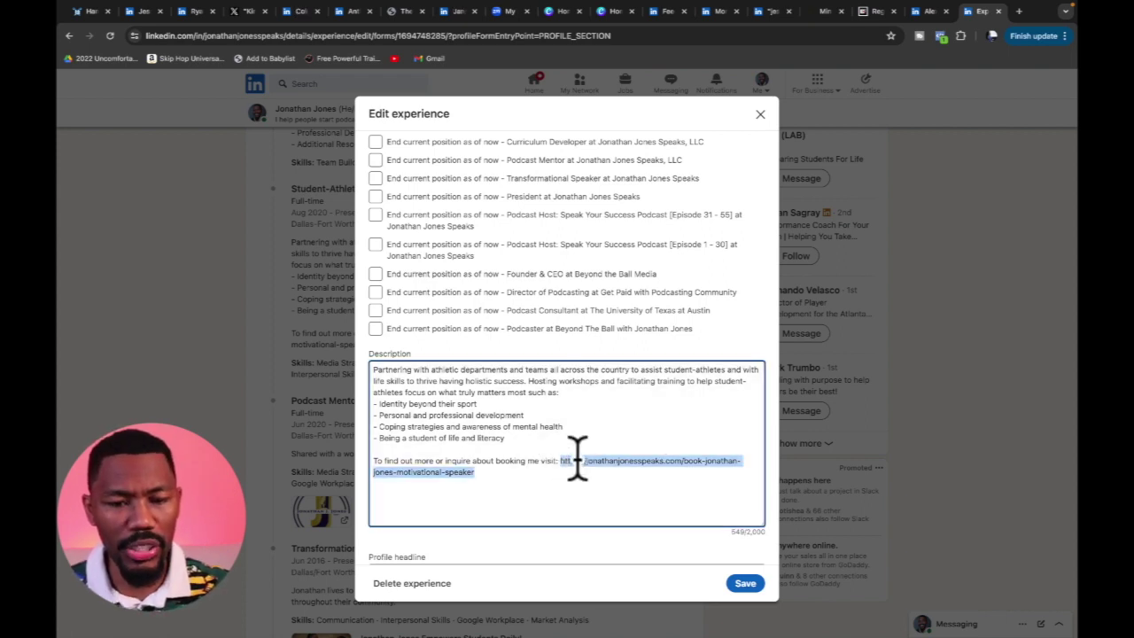